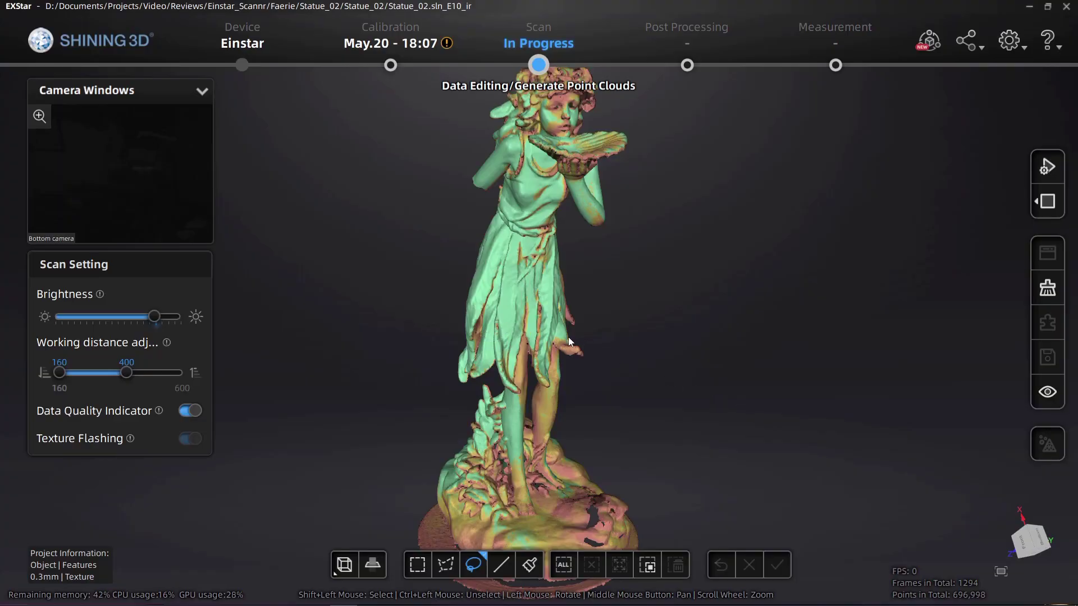
# - Orbit the scanned statue to inspect its front and right side
pyautogui.moveTo(598, 379); pyautogui.dragTo(571, 367)
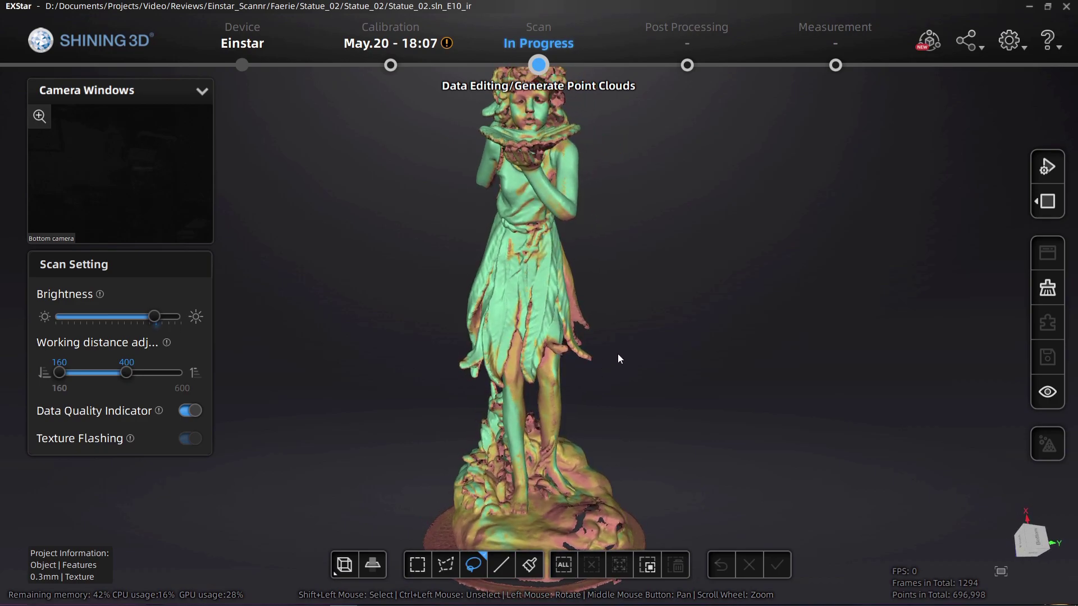
pyautogui.moveTo(523, 370); pyautogui.dragTo(675, 424)
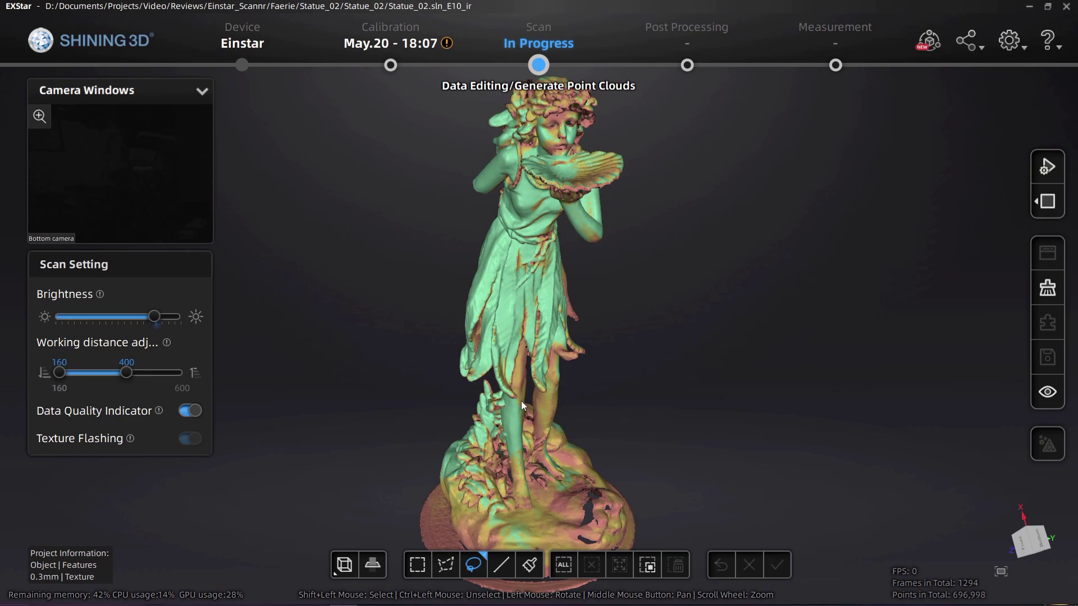
pyautogui.moveTo(511, 366); pyautogui.dragTo(664, 328)
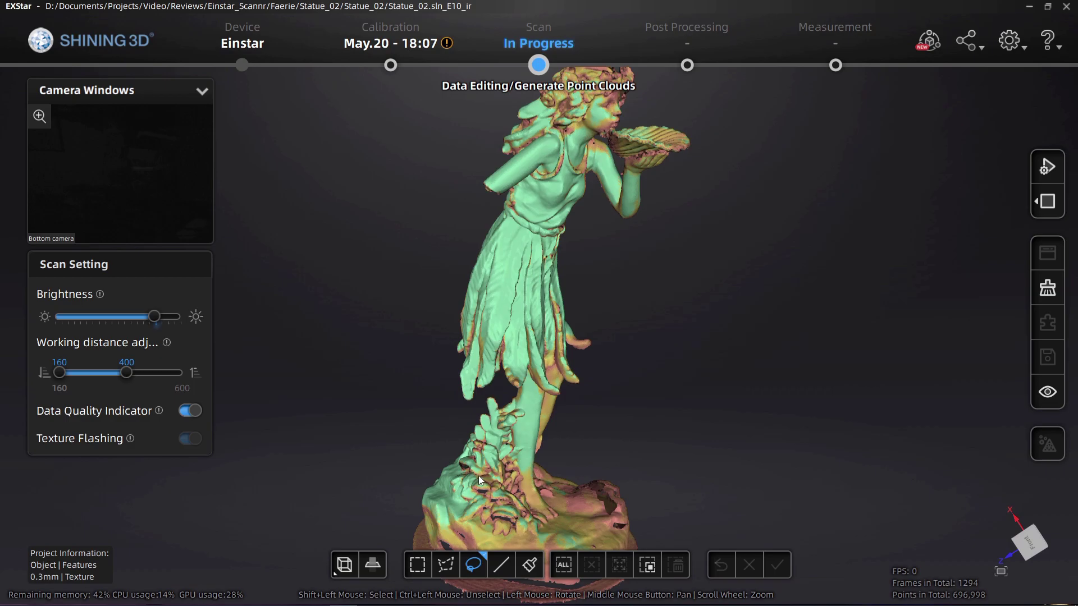
pyautogui.moveTo(479, 476); pyautogui.dragTo(648, 423)
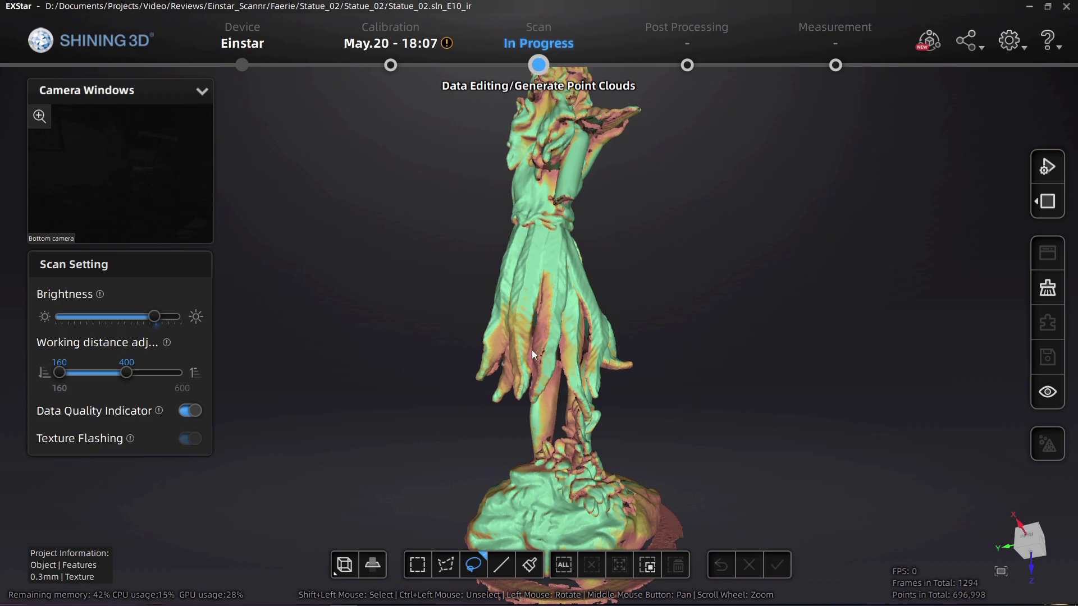
pyautogui.moveTo(532, 353); pyautogui.dragTo(661, 339)
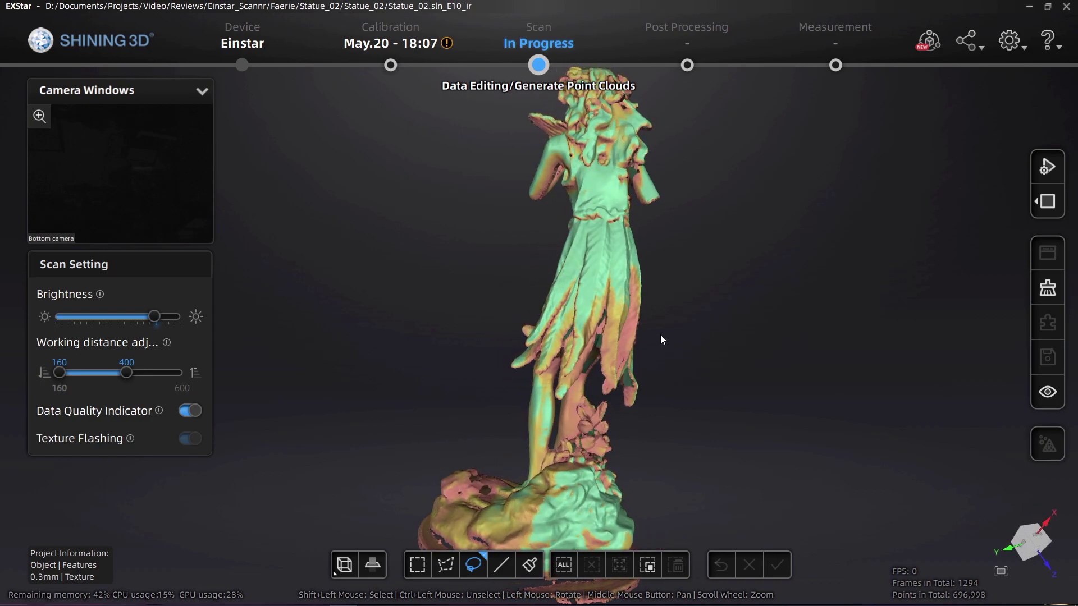
pyautogui.moveTo(551, 327); pyautogui.dragTo(585, 401)
# - Turn the statue back to the front, then optimize and generate its point cloud
pyautogui.moveTo(473, 459); pyautogui.dragTo(702, 331)
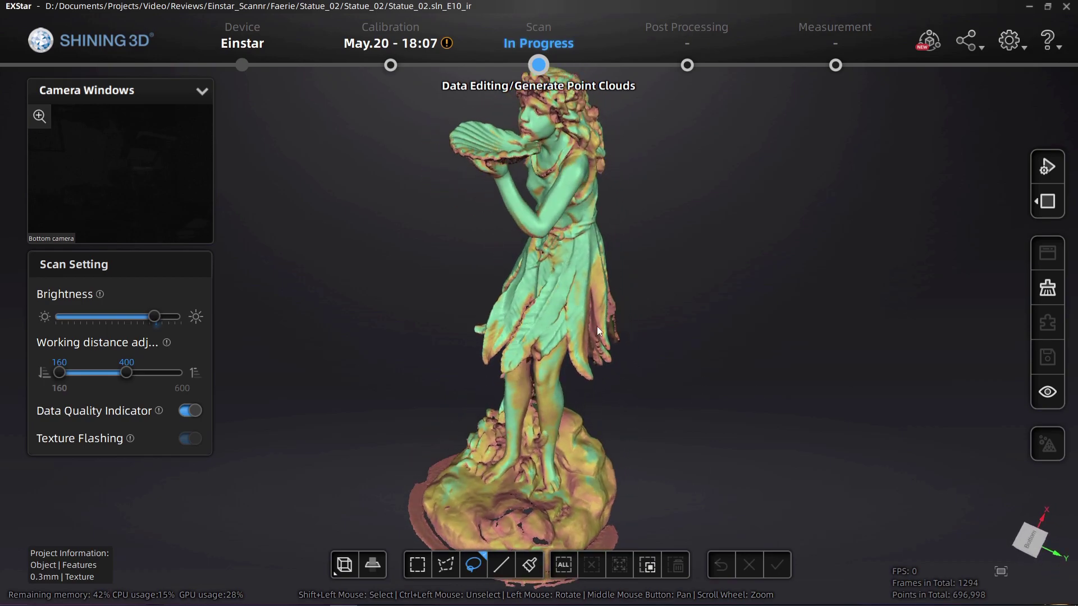
pyautogui.moveTo(597, 325); pyautogui.dragTo(518, 312)
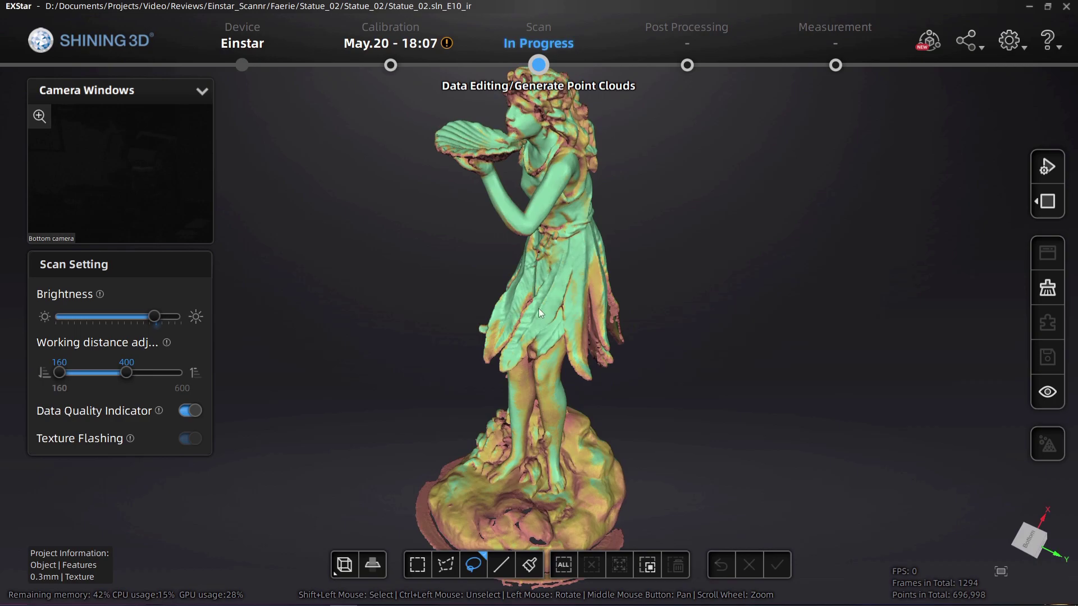
pyautogui.moveTo(562, 327); pyautogui.dragTo(601, 339, button='middle')
pyautogui.moveTo(601, 340); pyautogui.dragTo(815, 355)
pyautogui.moveTo(505, 365); pyautogui.dragTo(611, 356)
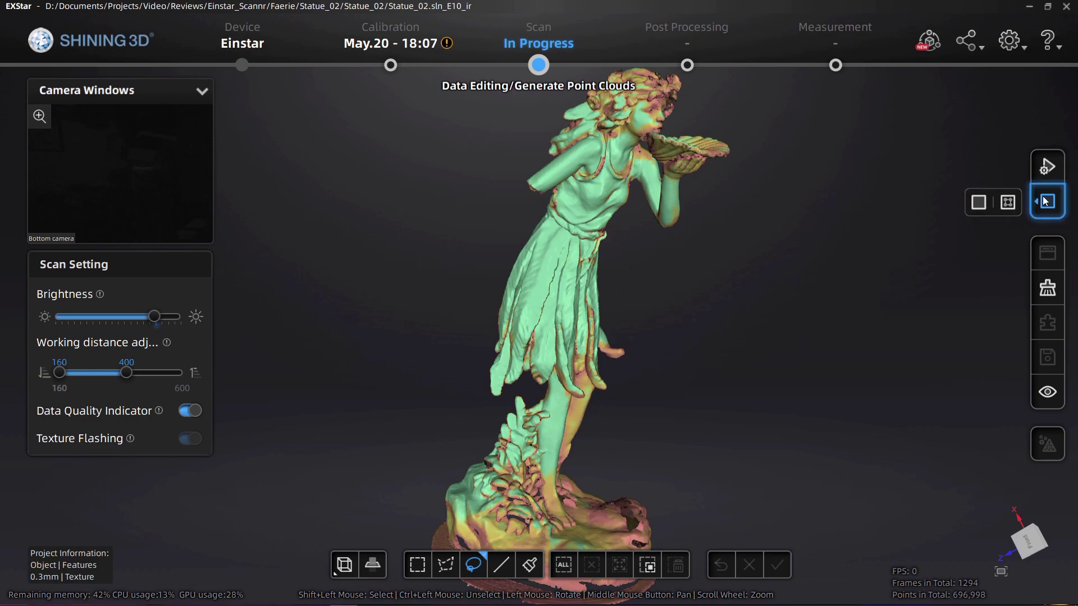
pyautogui.click(1007, 202)
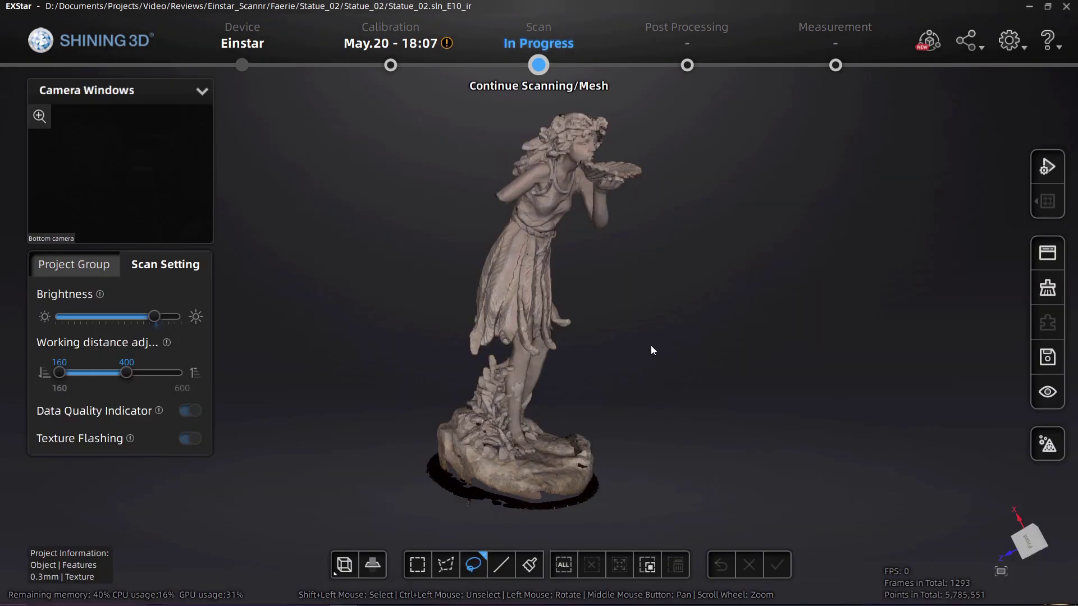
# - Zoom in on the point cloud and orbit around the head and shell
pyautogui.moveTo(613, 392); pyautogui.dragTo(584, 357)
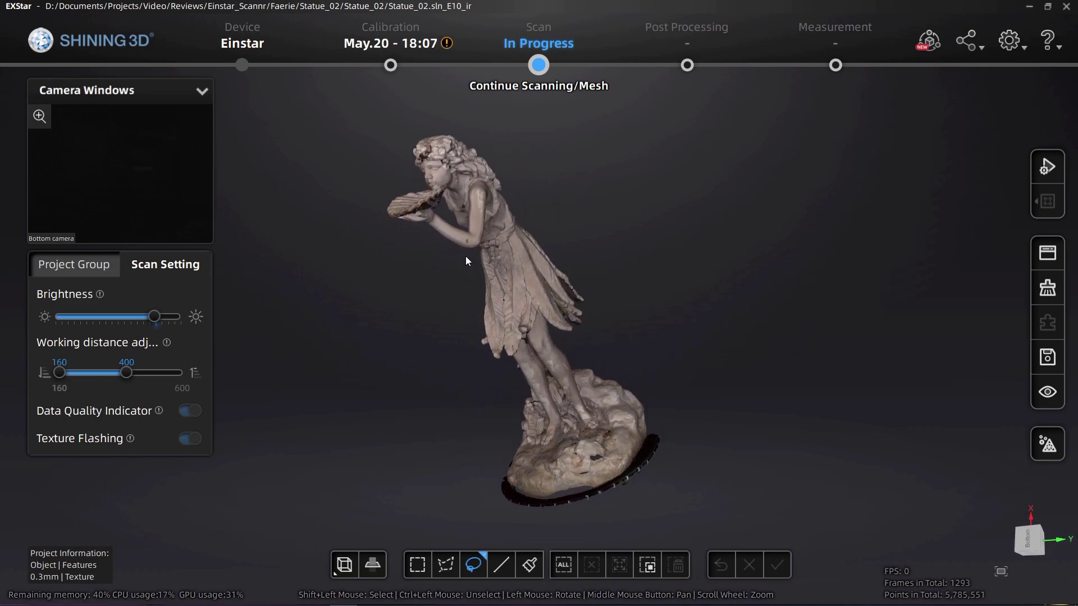
pyautogui.moveTo(465, 260); pyautogui.dragTo(592, 239)
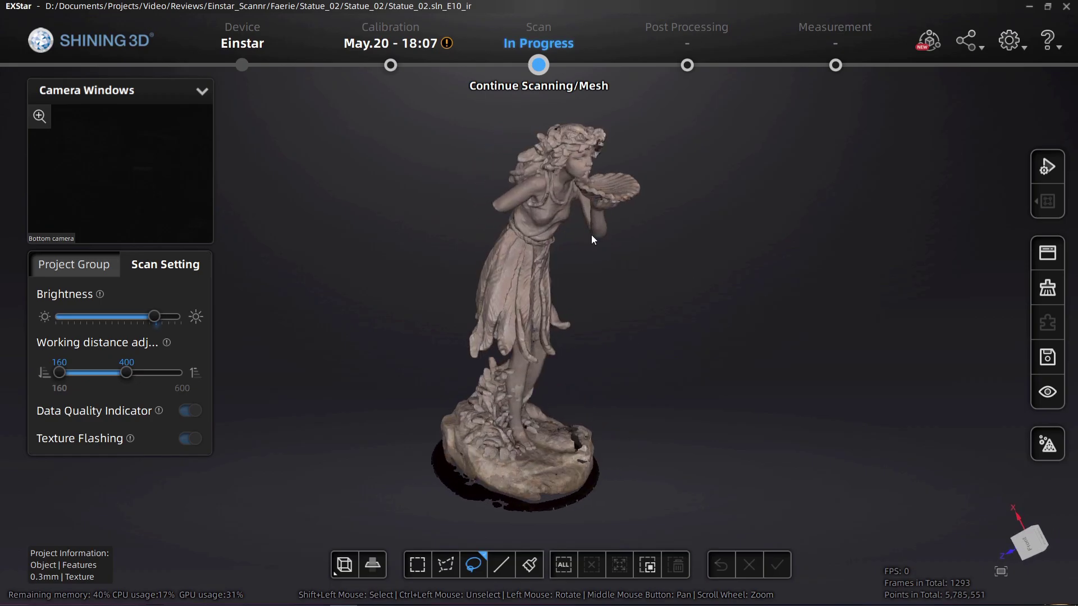
pyautogui.scroll(10, 524, 244)
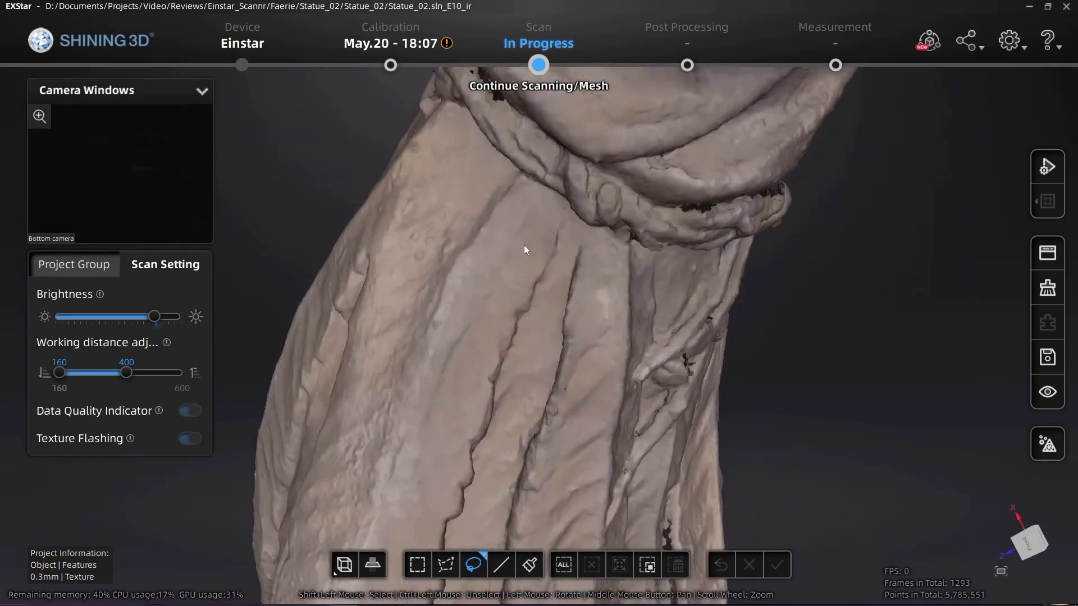
pyautogui.scroll(6, 524, 245)
pyautogui.scroll(-4, 523, 244)
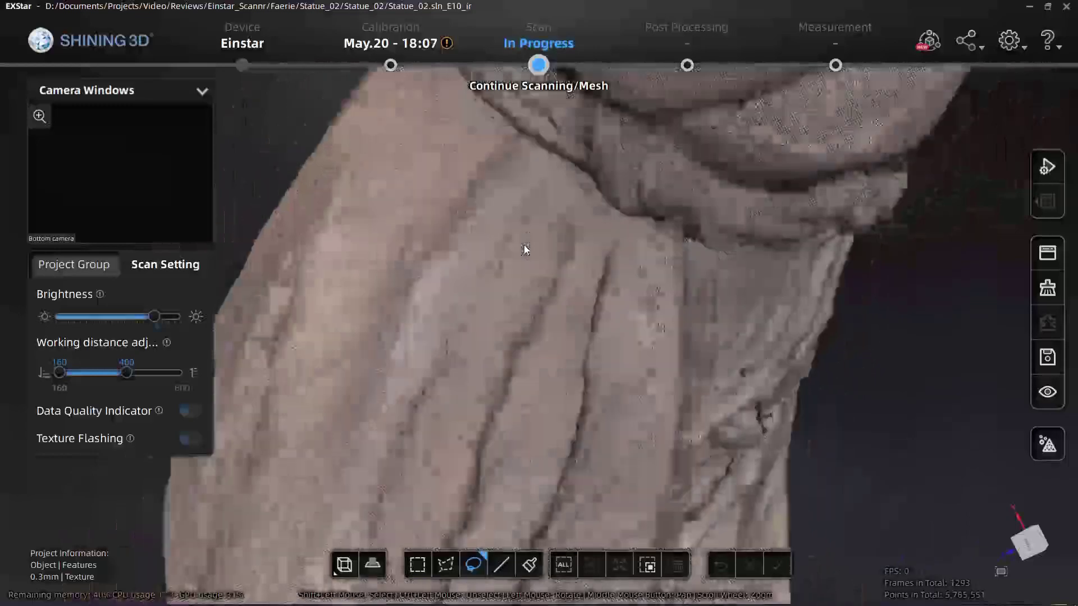
pyautogui.scroll(-8, 524, 245)
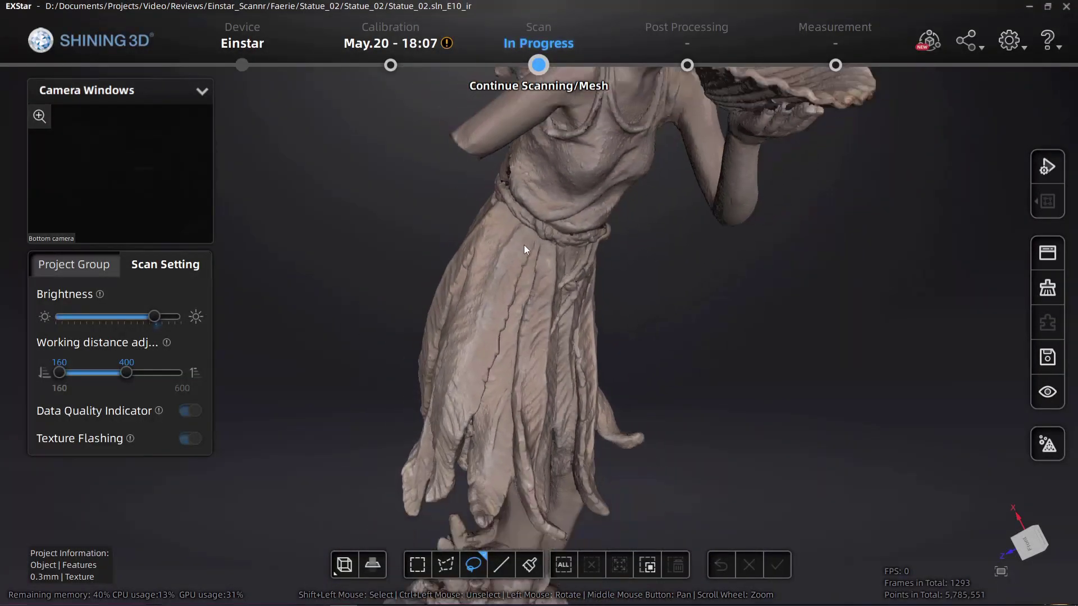
pyautogui.scroll(2, 524, 245)
pyautogui.moveTo(524, 244); pyautogui.dragTo(590, 452)
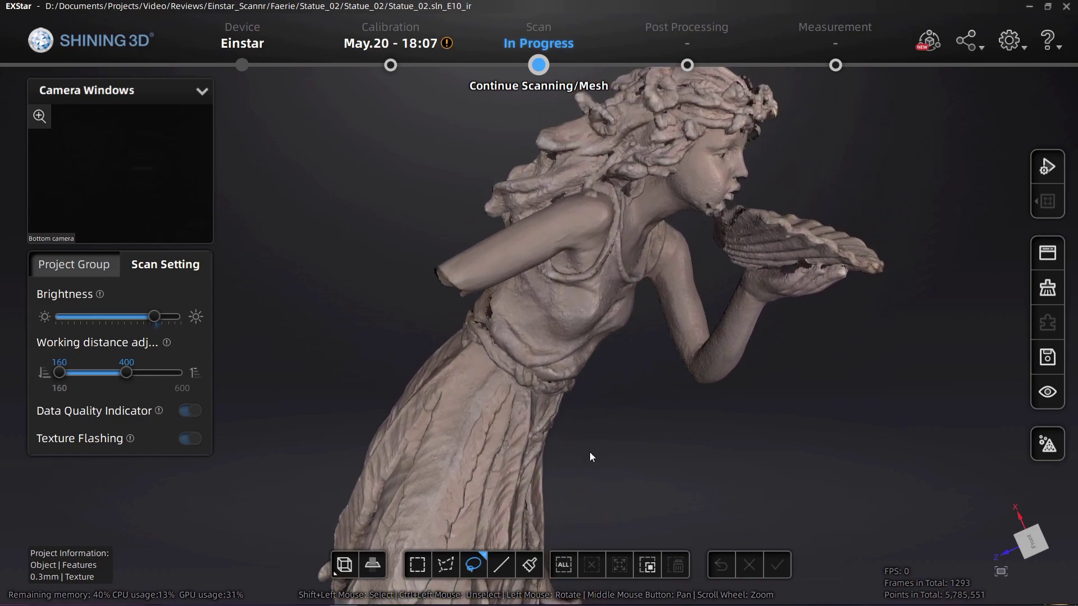
pyautogui.moveTo(698, 321); pyautogui.dragTo(864, 344)
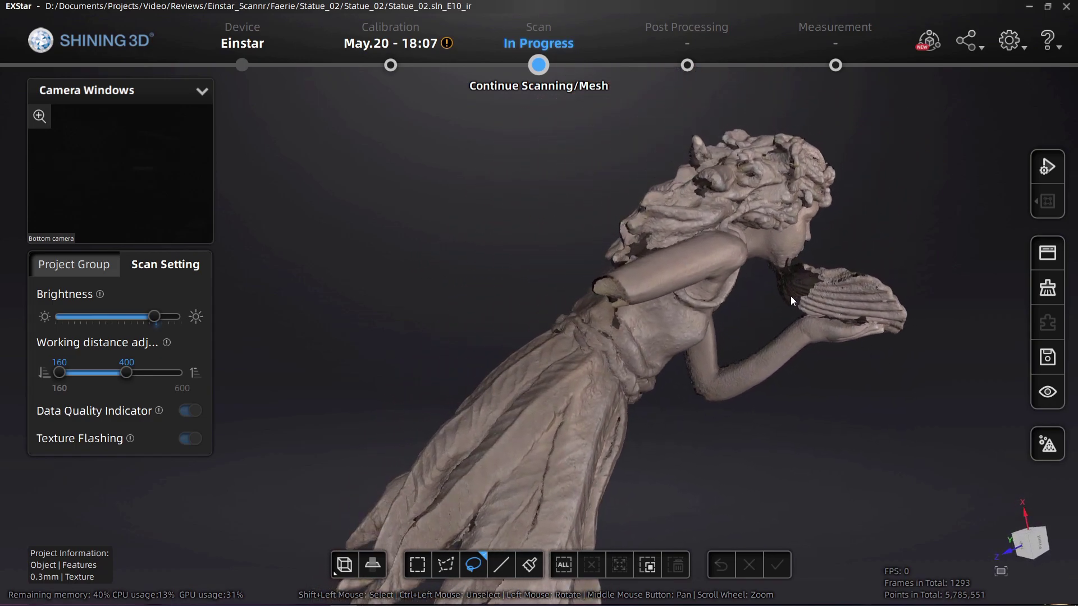
pyautogui.moveTo(790, 296); pyautogui.dragTo(716, 199)
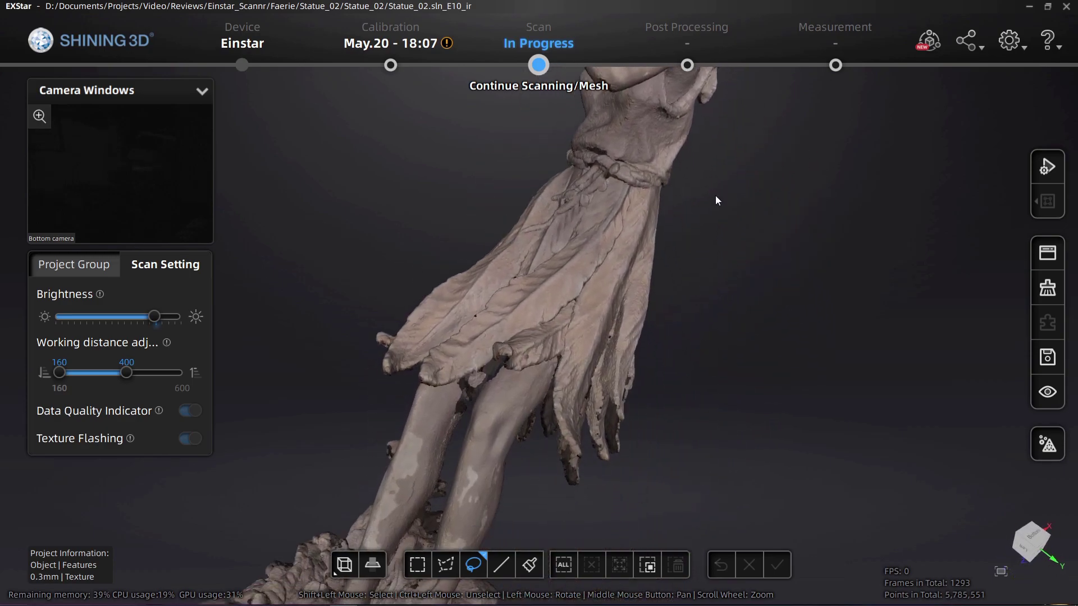
# - Inspect the legs and base, then move the statue into Mesh Model post-processing
pyautogui.moveTo(690, 439); pyautogui.dragTo(817, 277, button='middle')
pyautogui.moveTo(819, 277); pyautogui.dragTo(422, 382)
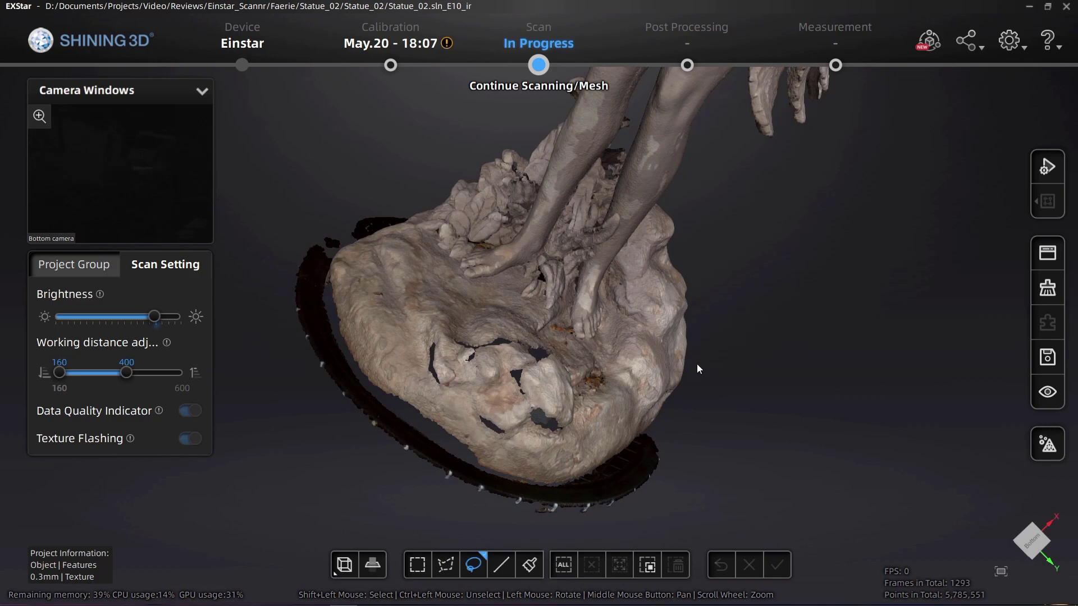
pyautogui.moveTo(697, 366); pyautogui.dragTo(309, 379)
pyautogui.moveTo(714, 377); pyautogui.dragTo(504, 441)
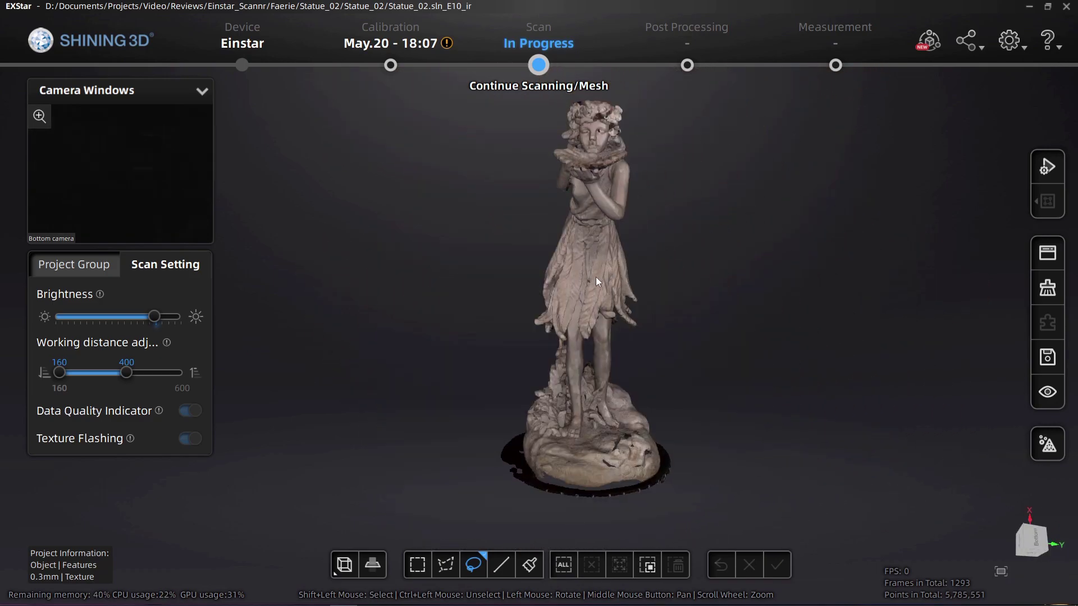
pyautogui.moveTo(595, 278); pyautogui.dragTo(696, 296)
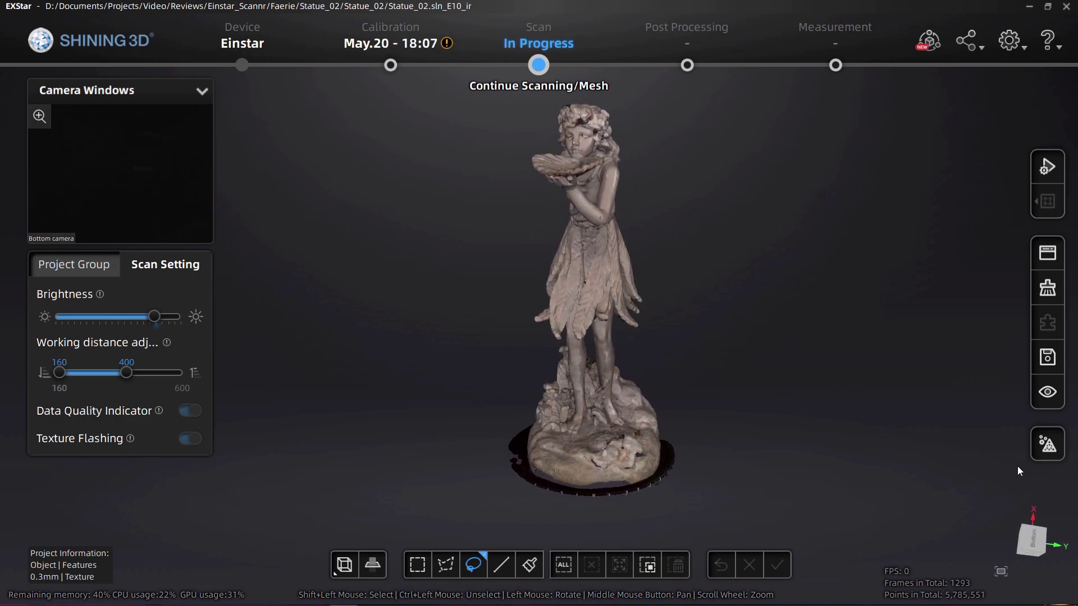
pyautogui.click(1046, 447)
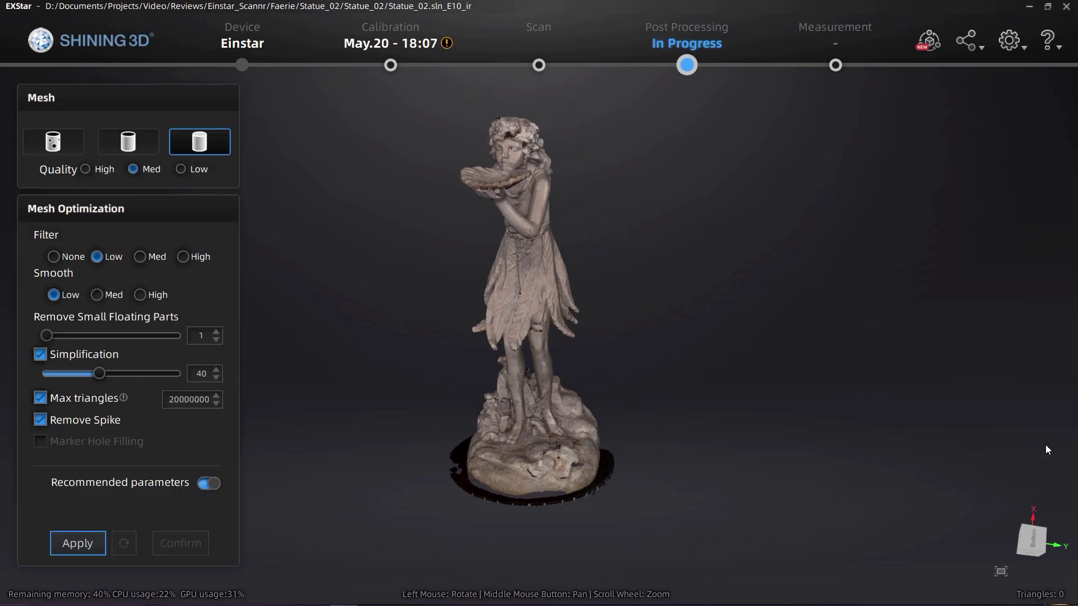
# - Mesh the statue as a semi-watertight model, producing 9,186,328 triangles
pyautogui.click(129, 145)
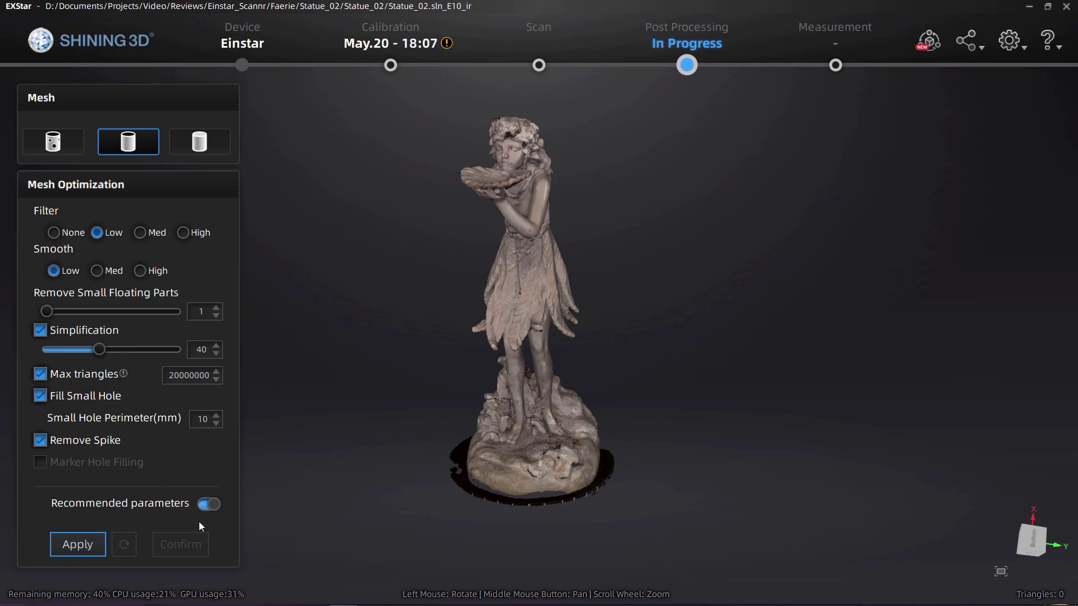
pyautogui.click(78, 544)
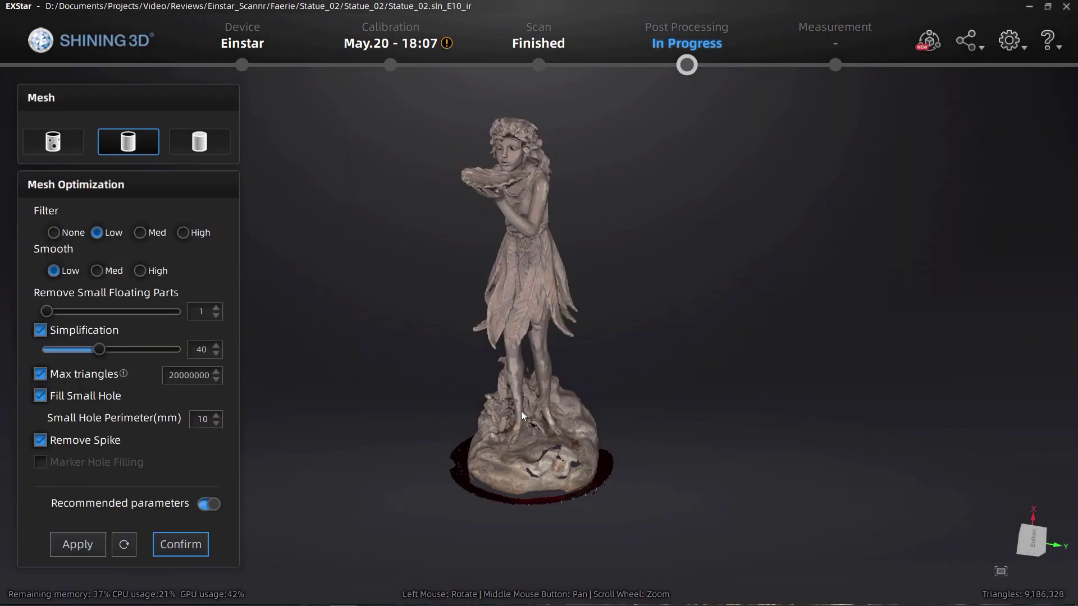
pyautogui.moveTo(521, 412); pyautogui.dragTo(524, 478)
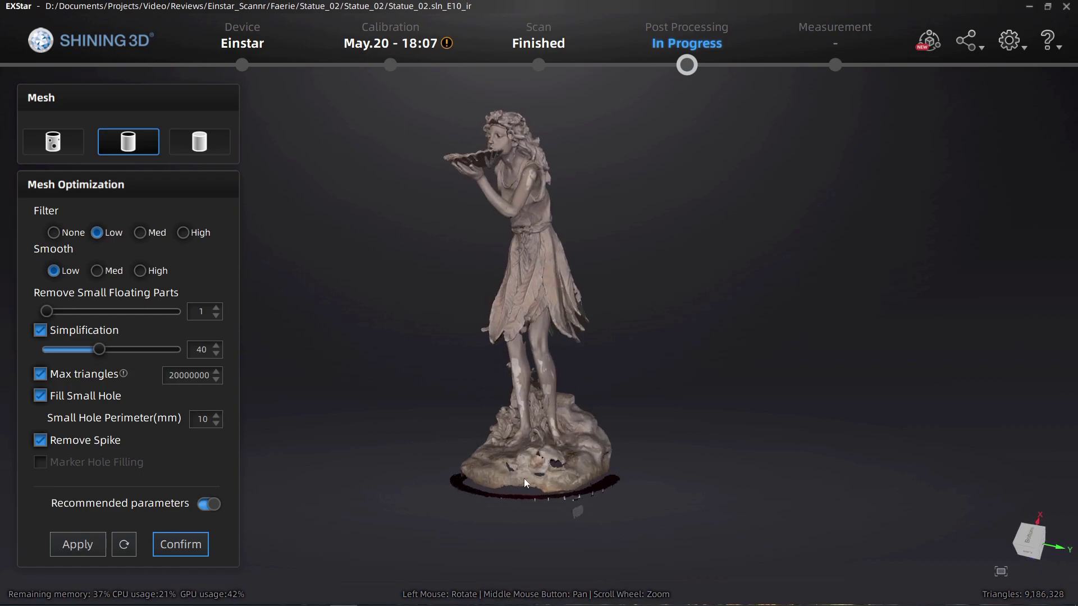
pyautogui.scroll(6, 531, 483)
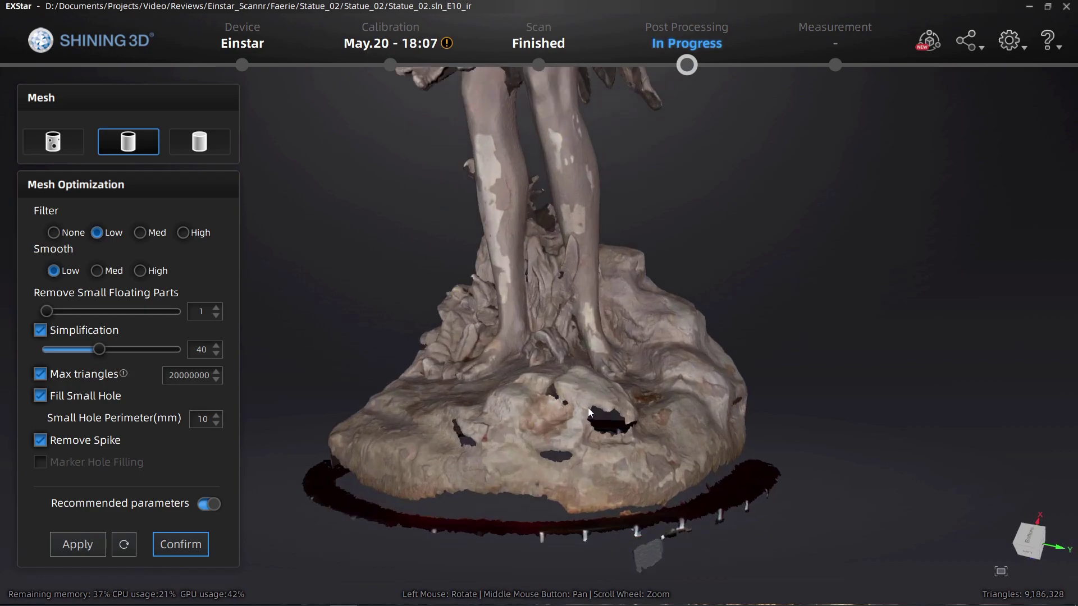
pyautogui.moveTo(587, 408); pyautogui.dragTo(523, 555)
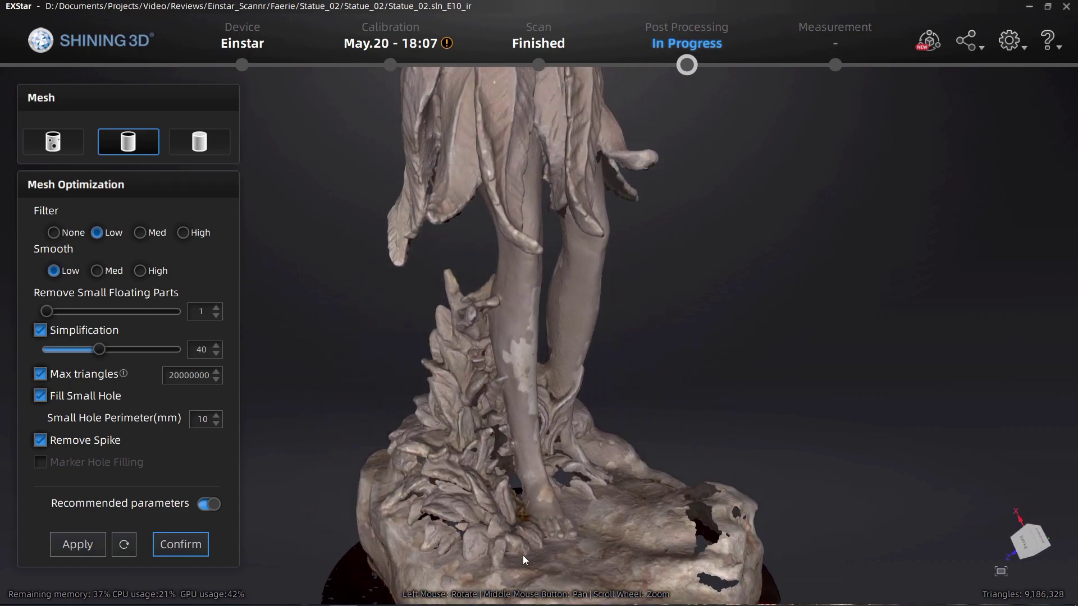
pyautogui.moveTo(558, 314); pyautogui.dragTo(541, 564, button='middle')
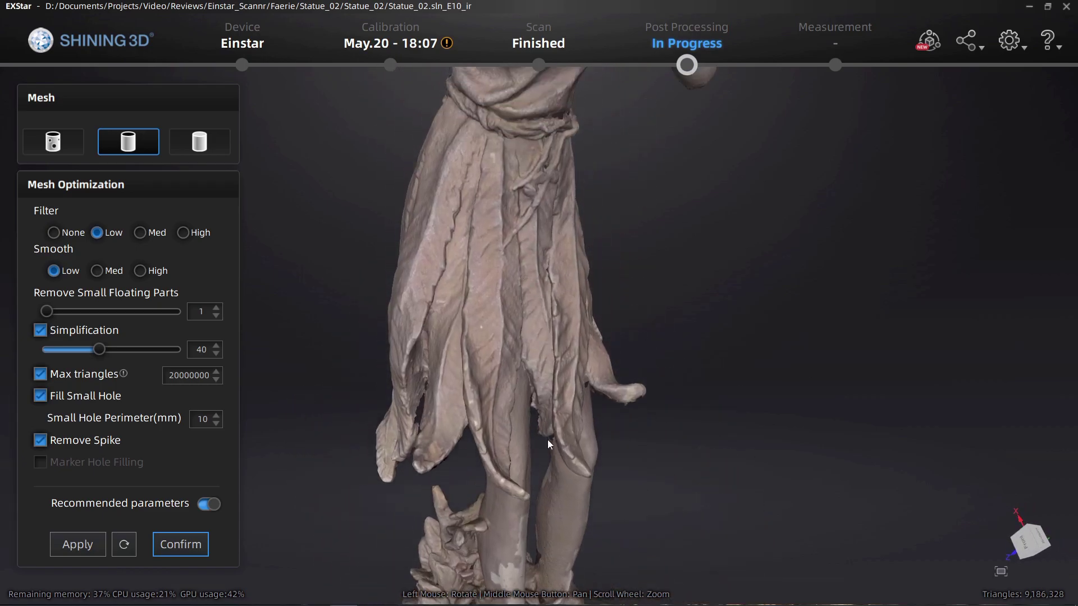
pyautogui.moveTo(597, 296); pyautogui.dragTo(598, 541, button='middle')
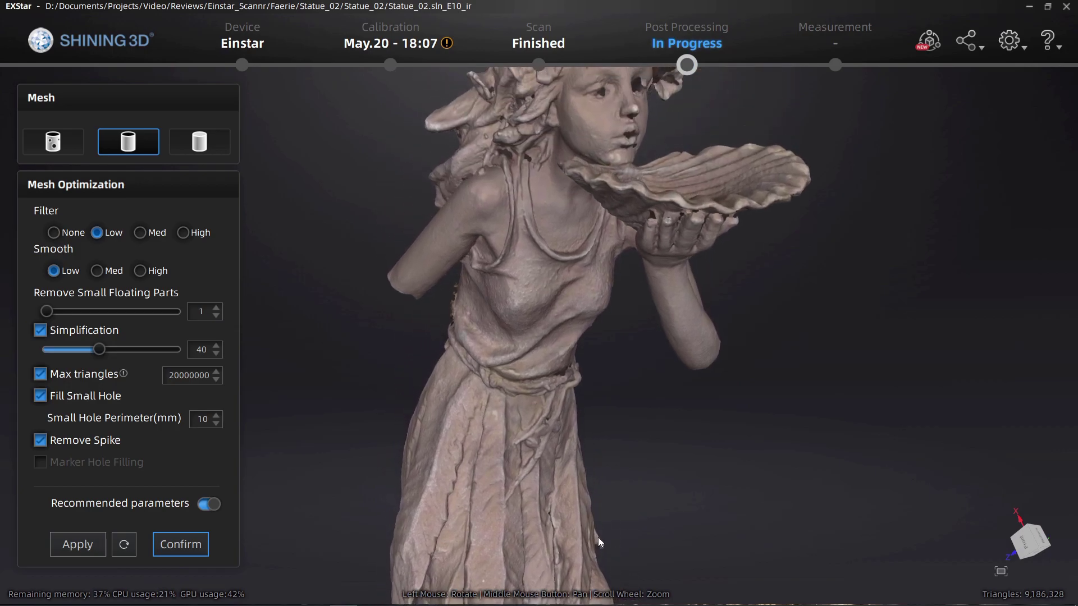
pyautogui.moveTo(590, 351); pyautogui.dragTo(608, 406, button='middle')
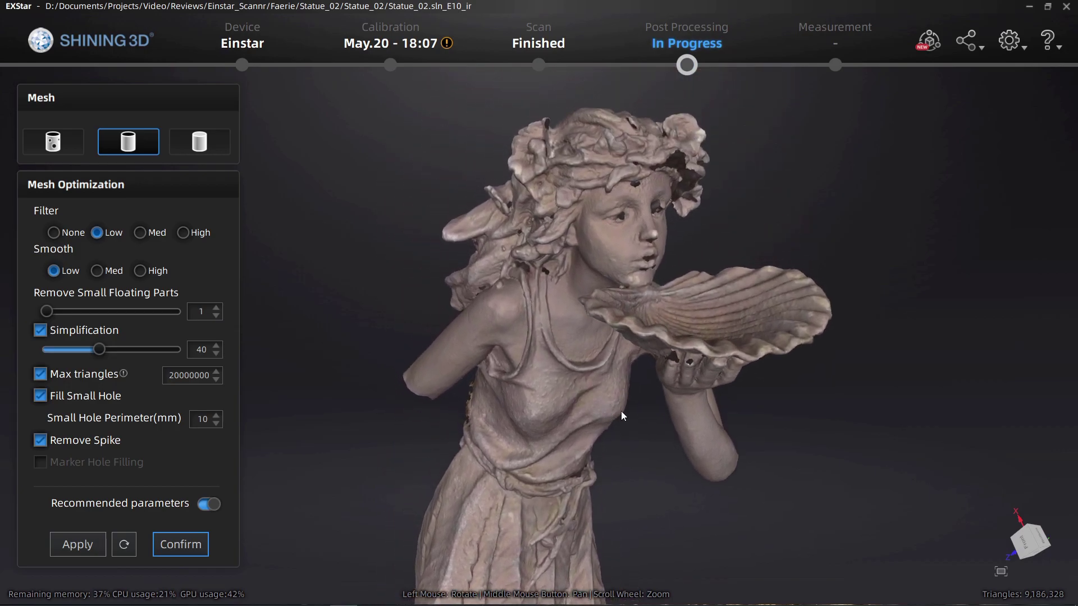
pyautogui.moveTo(621, 416); pyautogui.dragTo(448, 340)
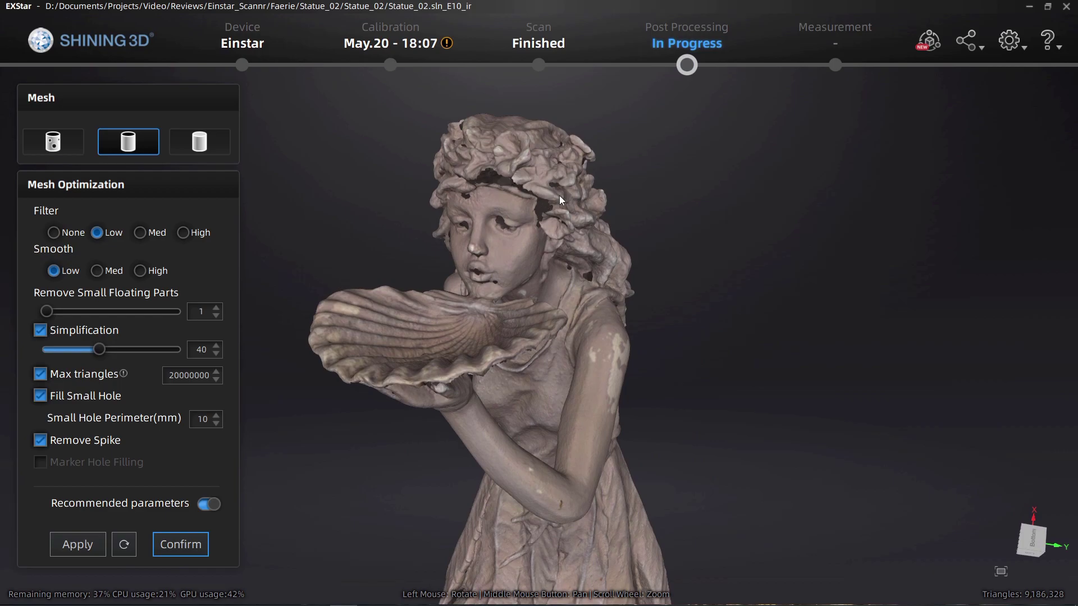
pyautogui.moveTo(608, 389); pyautogui.dragTo(928, 394)
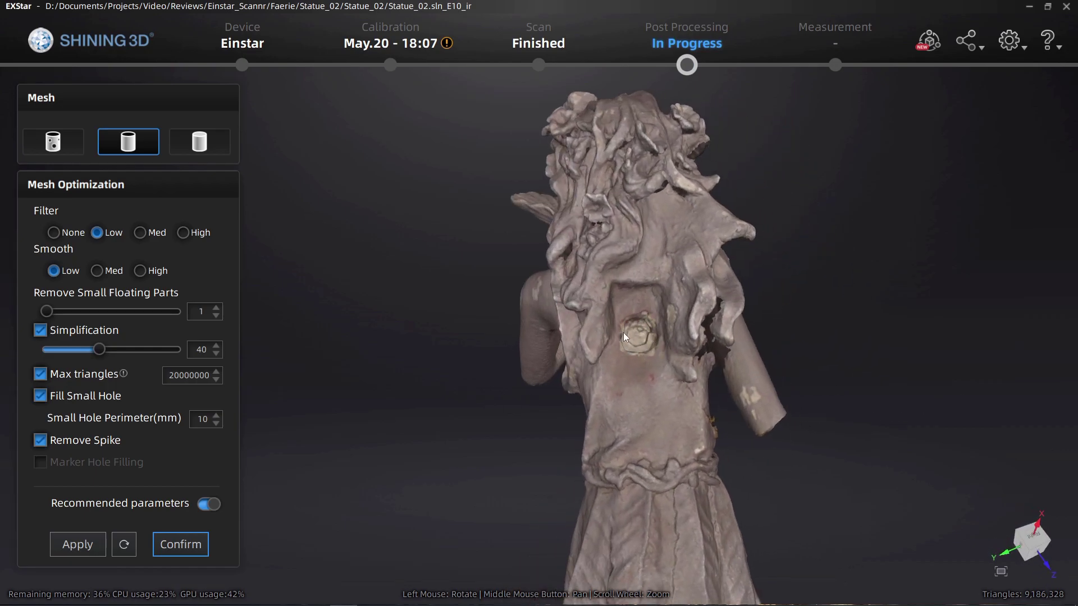
pyautogui.moveTo(635, 326); pyautogui.dragTo(714, 387)
pyautogui.moveTo(615, 353); pyautogui.dragTo(746, 399)
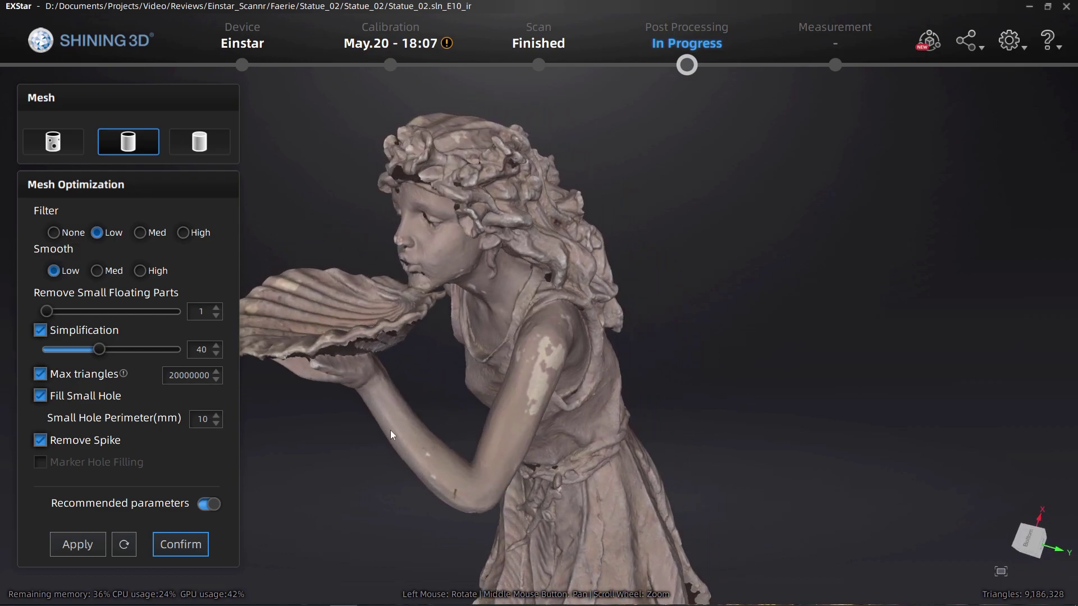
# - Accept the mesh optimization and open Manual Hole Filling with the statue zoomed in front-on
pyautogui.click(190, 546)
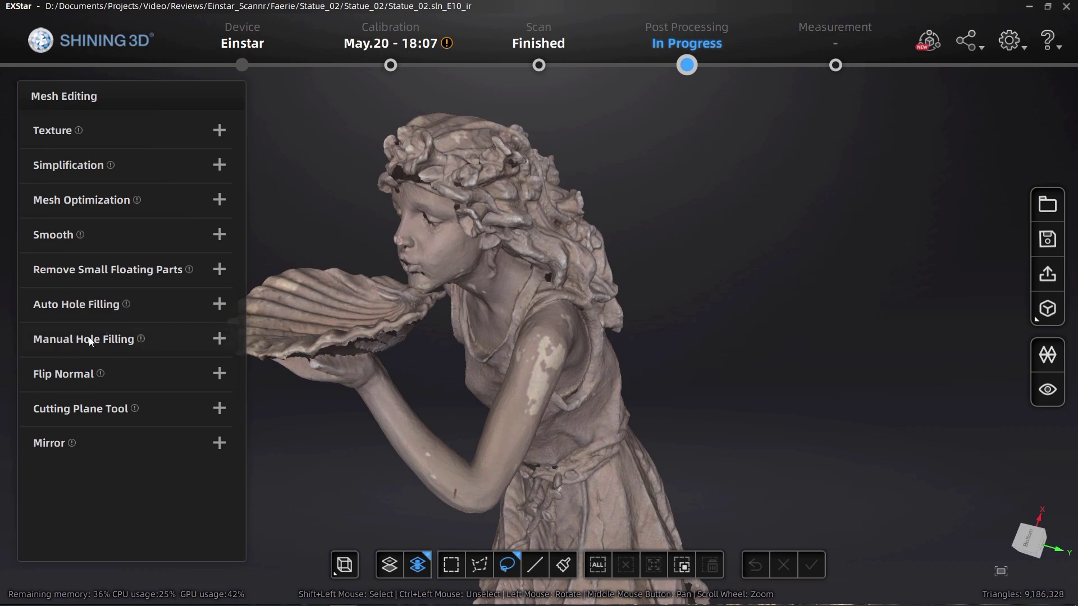
pyautogui.click(222, 339)
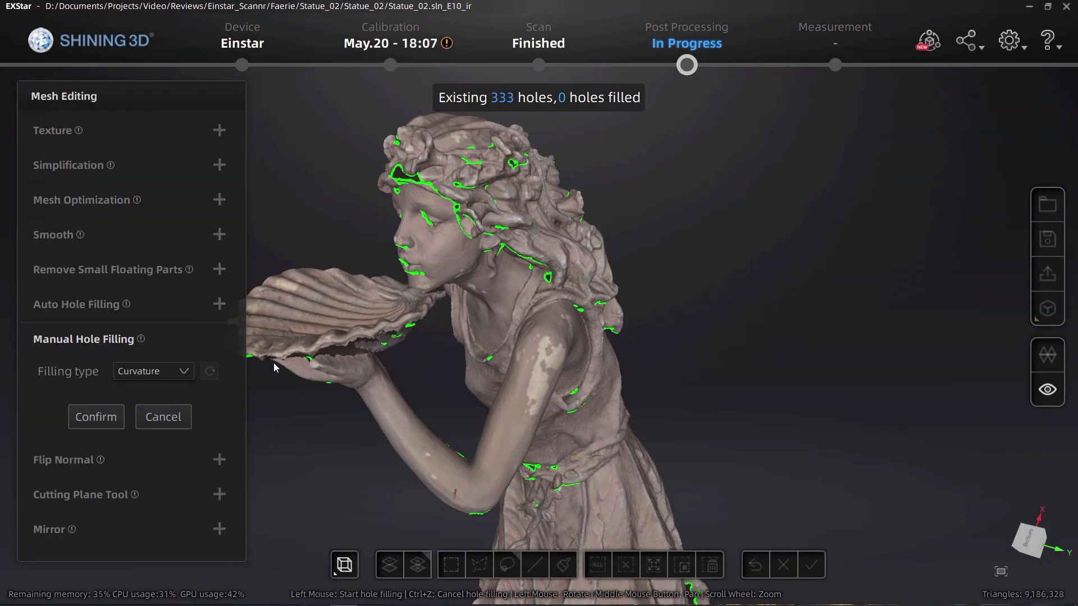
pyautogui.moveTo(731, 406); pyautogui.dragTo(884, 353)
pyautogui.moveTo(549, 366); pyautogui.dragTo(797, 225)
pyautogui.moveTo(722, 245); pyautogui.dragTo(595, 265)
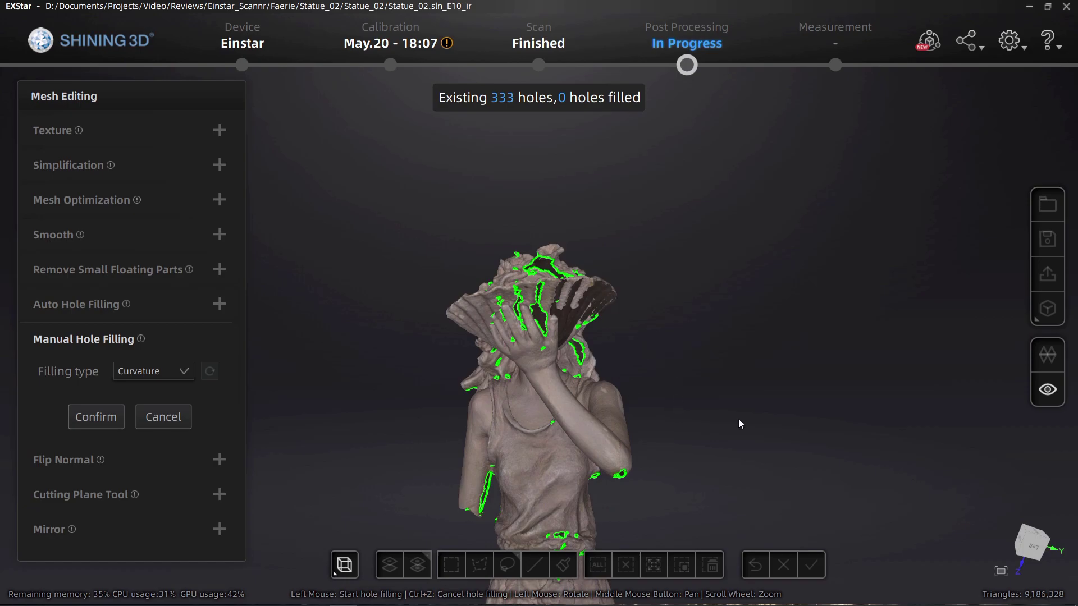
pyautogui.scroll(3, 738, 424)
pyautogui.scroll(5, 563, 308)
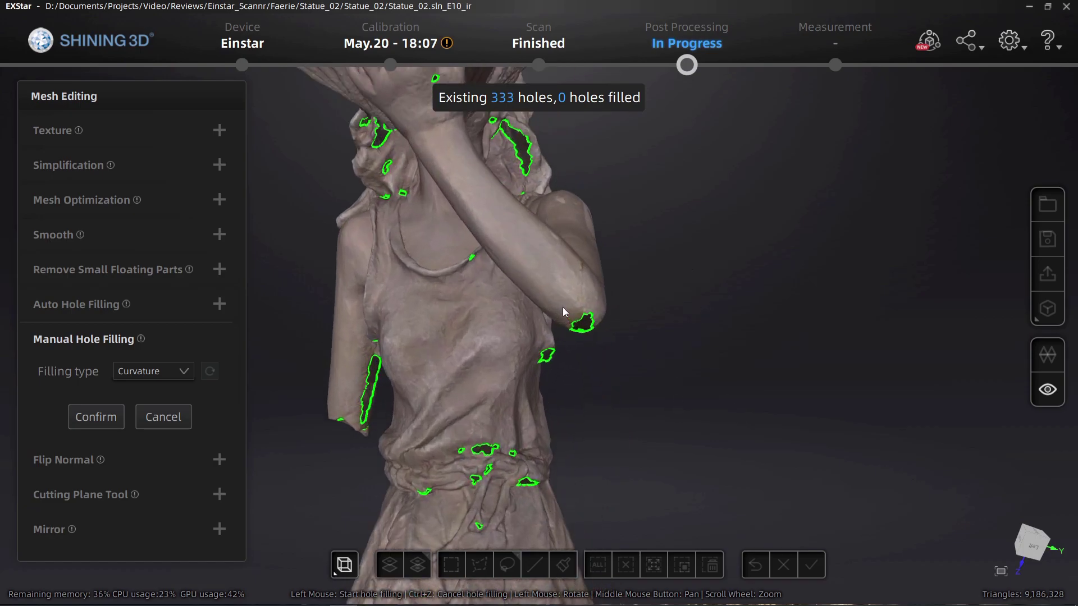
pyautogui.scroll(2, 563, 308)
# - Fill the holes at the elbow, beside the chest and along the left arm
pyautogui.click(578, 332)
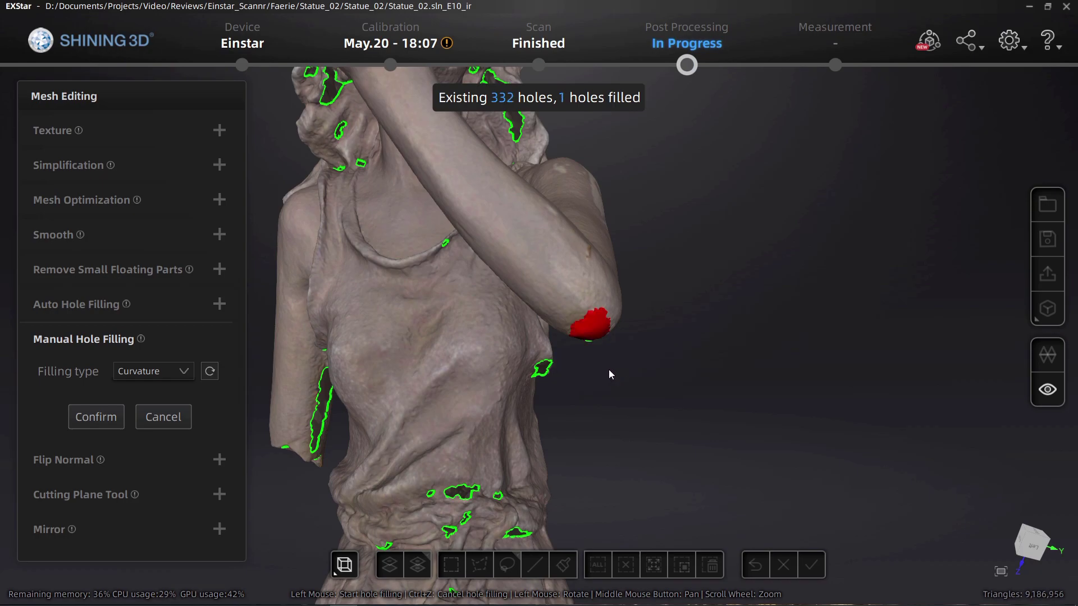
pyautogui.click(540, 375)
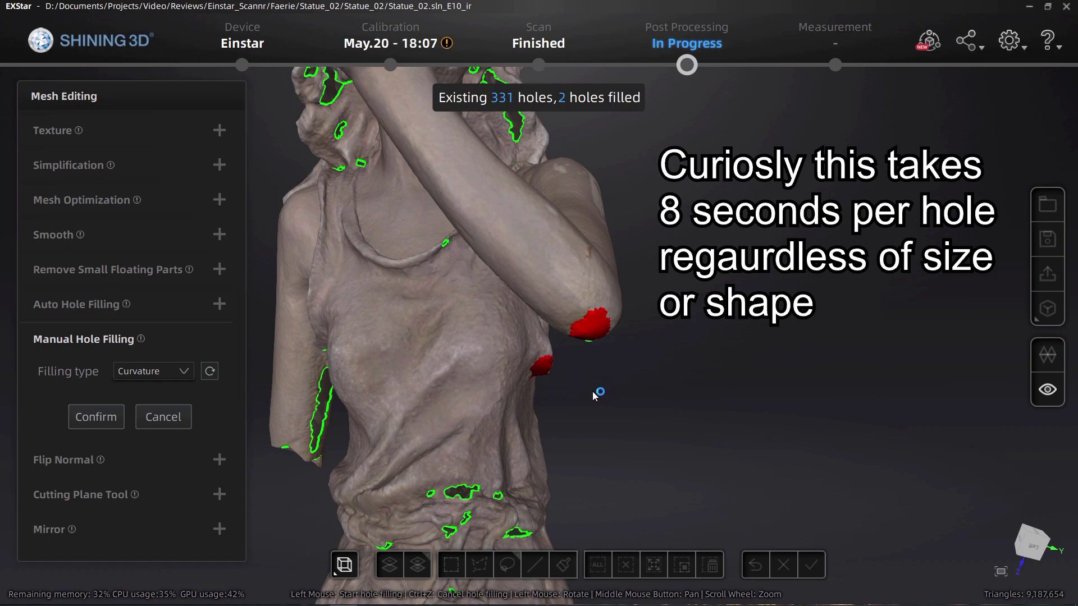
pyautogui.click(319, 398)
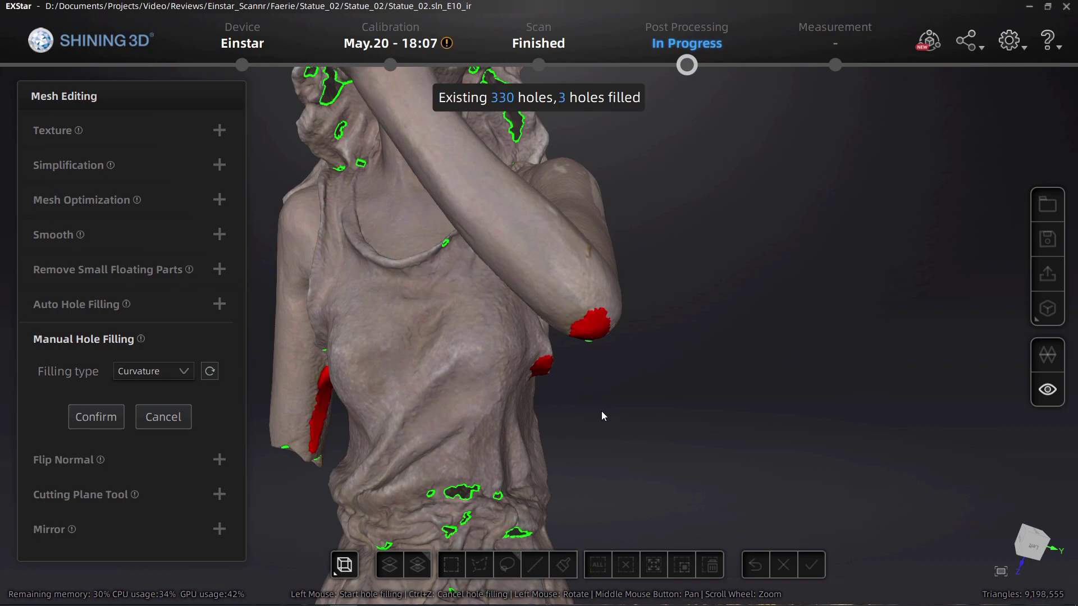
# - Patch remaining holes around torso, legs and base, then apply fills (257 filled, 76 left)
pyautogui.moveTo(651, 460); pyautogui.dragTo(690, 264, button='middle')
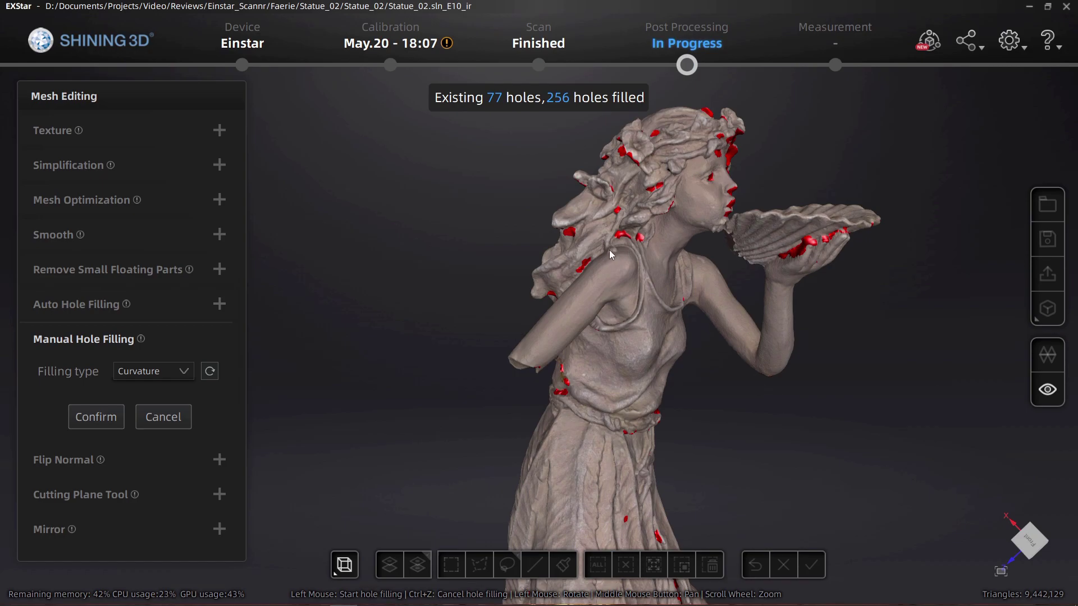
pyautogui.moveTo(671, 335); pyautogui.dragTo(581, 374)
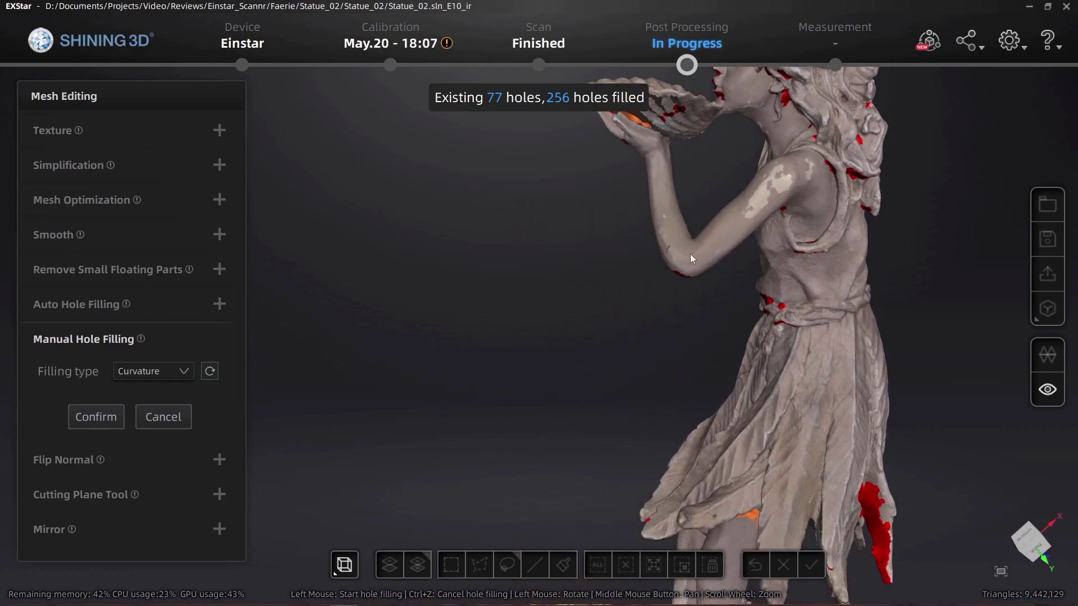
pyautogui.moveTo(749, 423); pyautogui.dragTo(724, 190, button='middle')
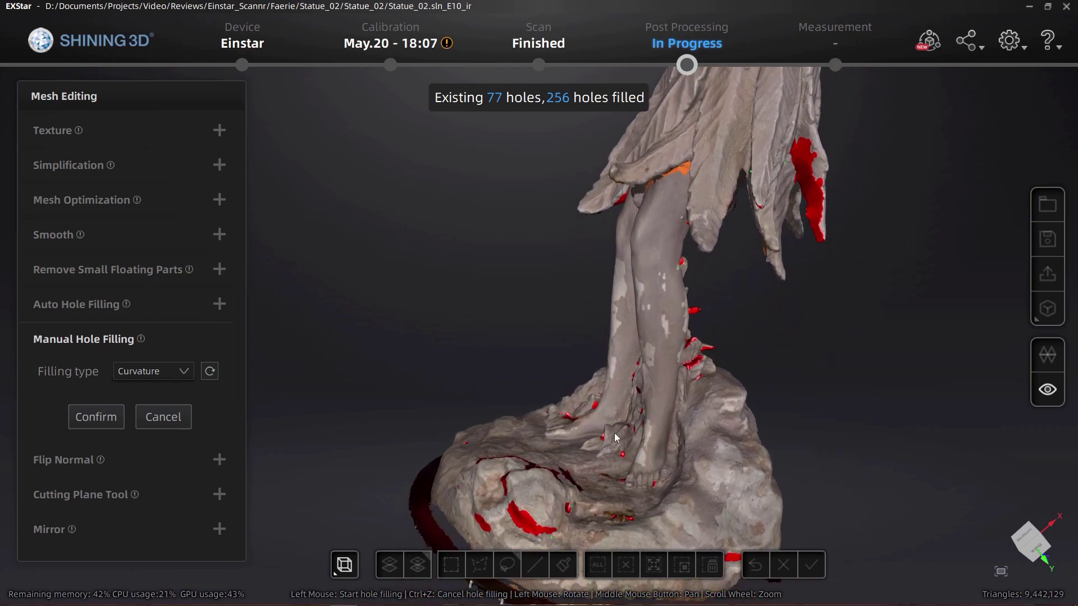
pyautogui.moveTo(616, 437); pyautogui.dragTo(747, 447)
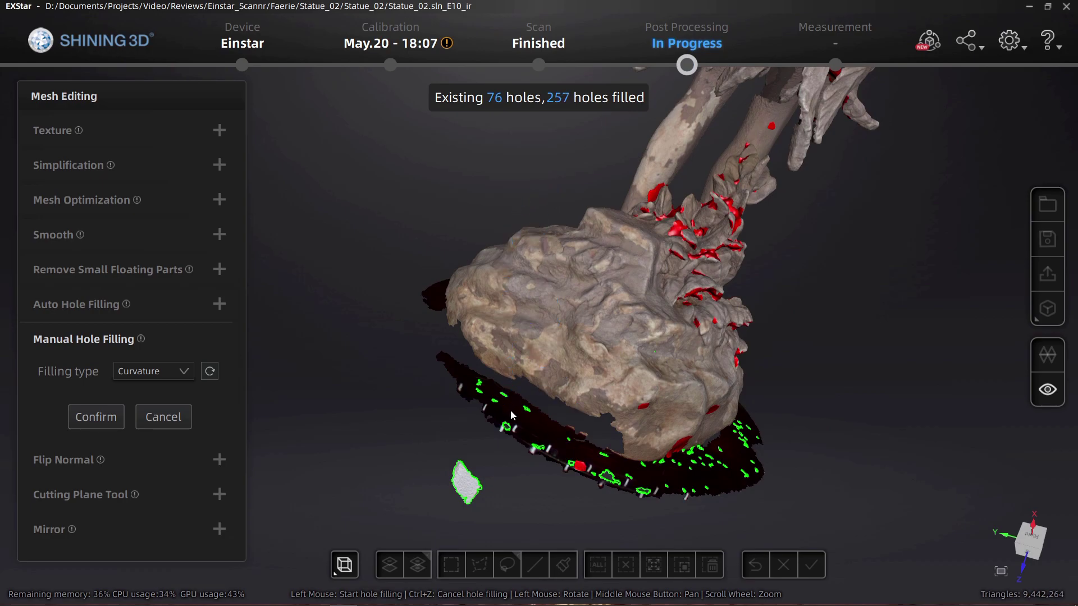
pyautogui.moveTo(449, 185); pyautogui.dragTo(649, 276)
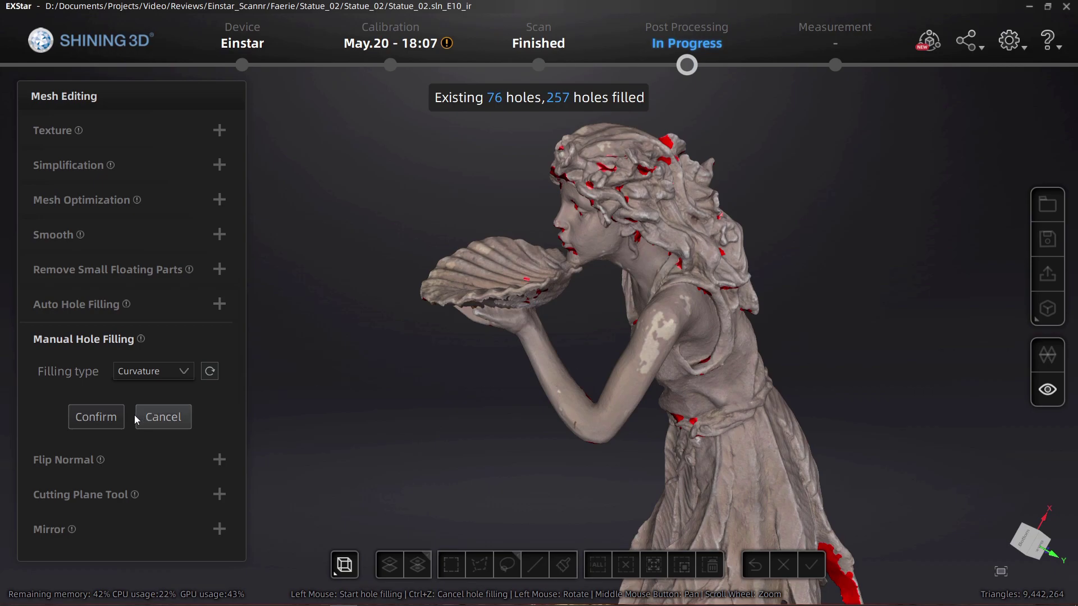
pyautogui.click(112, 419)
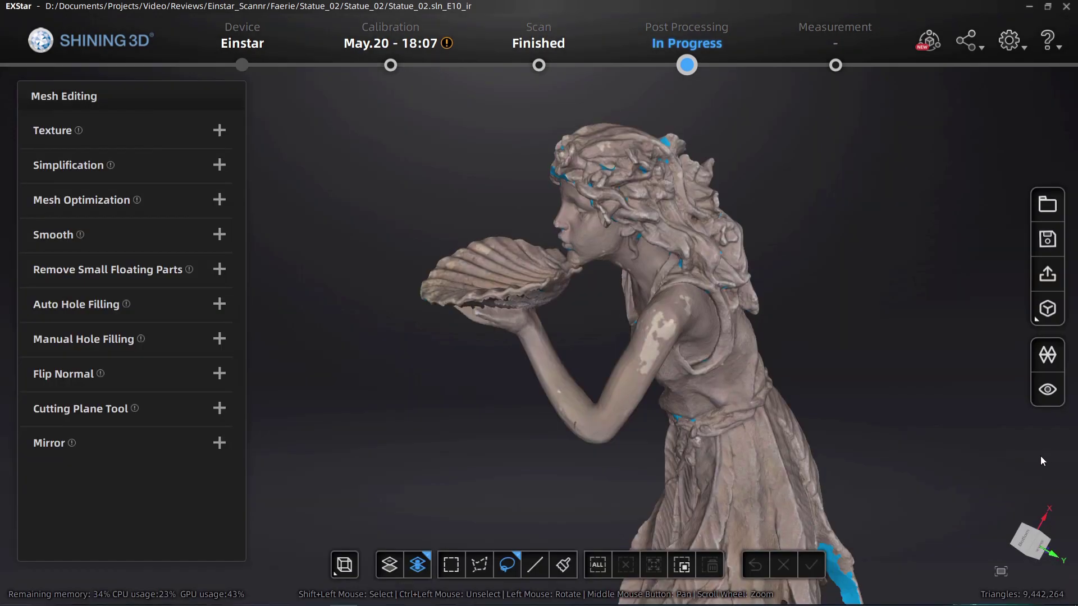
# - Orbit the hole-filled statue to check patches on the shell, waist, skirt and legs
pyautogui.moveTo(671, 408); pyautogui.dragTo(989, 333)
pyautogui.moveTo(622, 330); pyautogui.dragTo(706, 197)
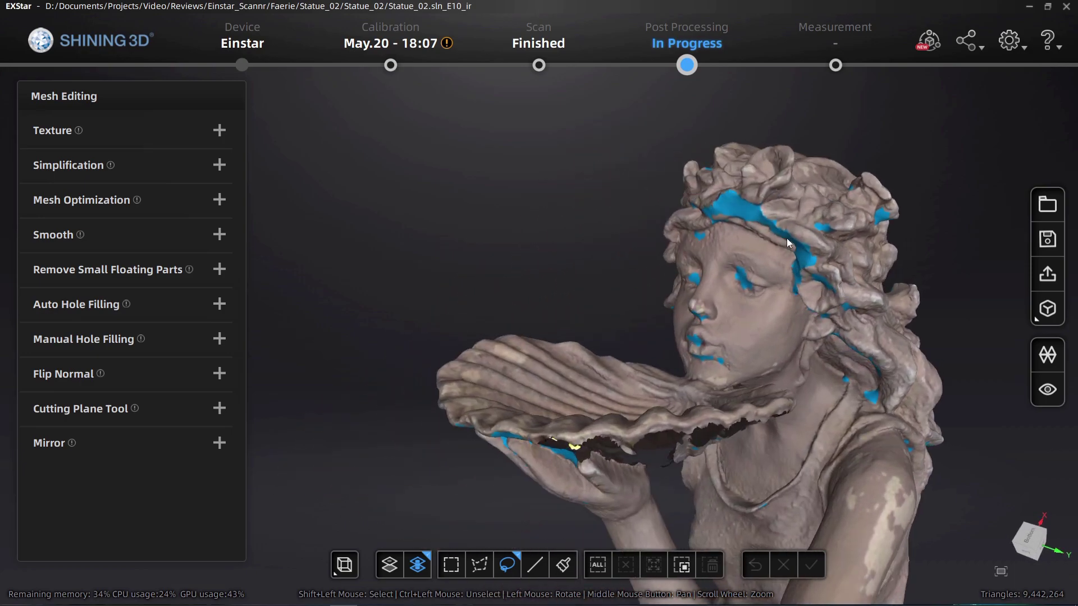
pyautogui.moveTo(787, 242); pyautogui.dragTo(678, 411)
pyautogui.moveTo(711, 449); pyautogui.dragTo(658, 156, button='middle')
pyautogui.moveTo(697, 331); pyautogui.dragTo(735, 359, button='middle')
pyautogui.scroll(-3, 687, 208)
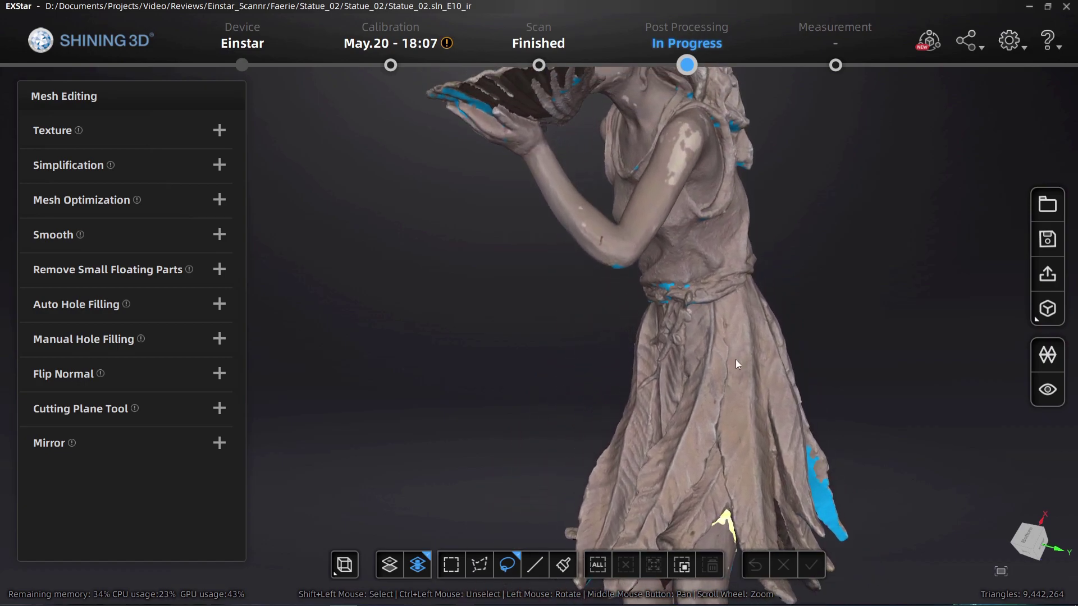
# - Remap the texture onto the patched mesh with Texture layout optimization left unchecked
pyautogui.click(1039, 355)
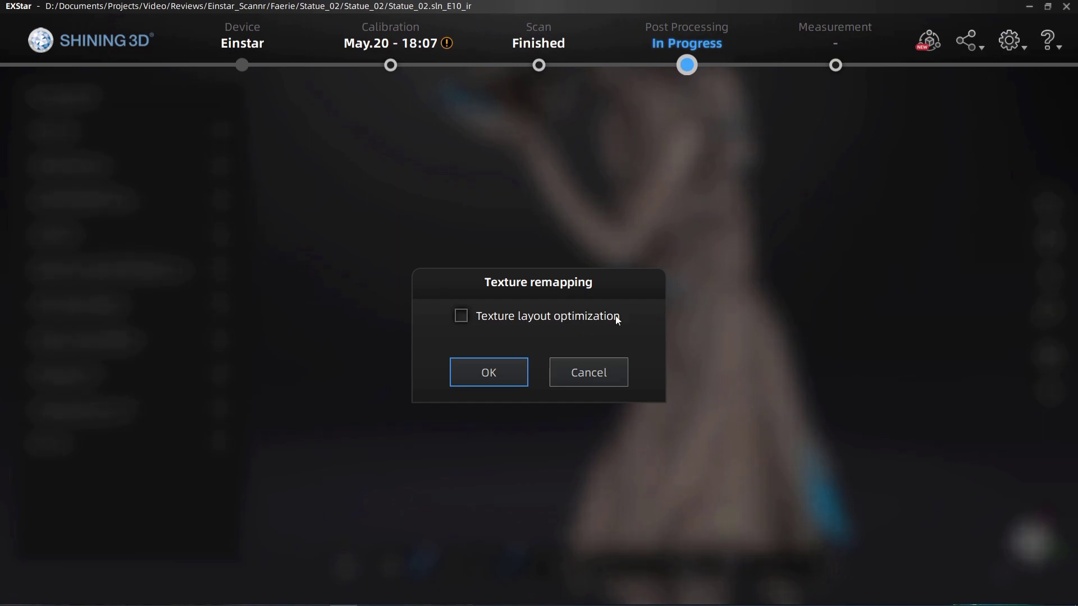
pyautogui.click(461, 316)
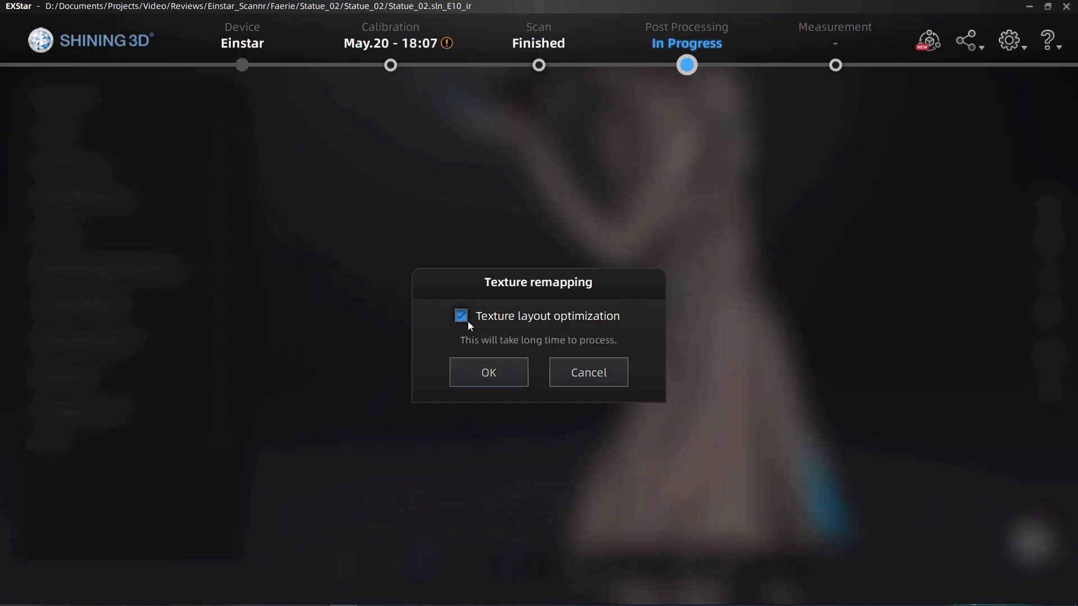
pyautogui.click(461, 316)
pyautogui.click(496, 375)
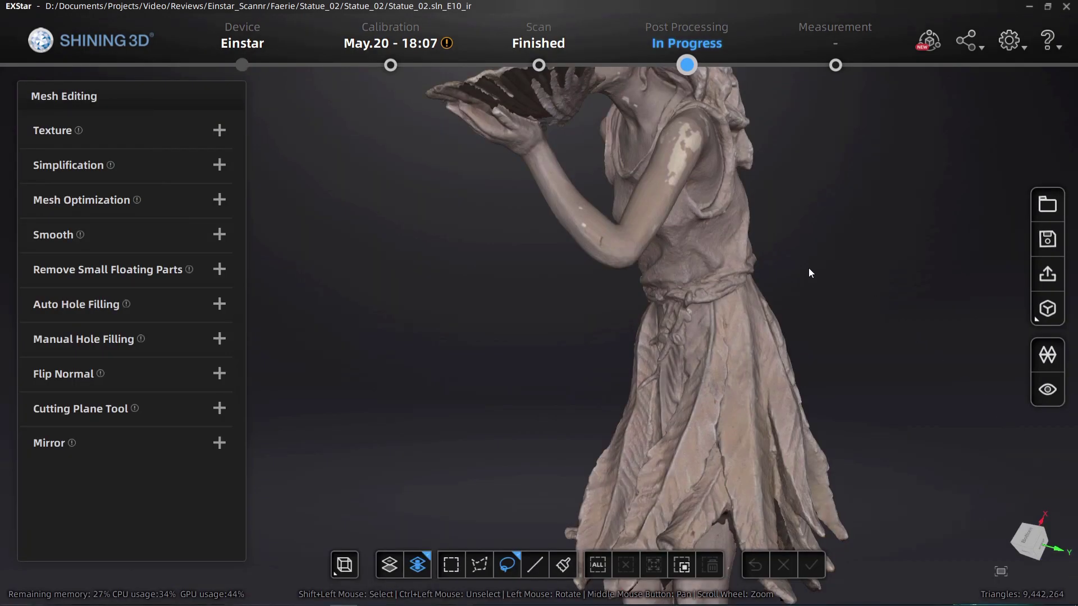
pyautogui.moveTo(709, 285); pyautogui.dragTo(750, 117)
pyautogui.moveTo(764, 369); pyautogui.dragTo(739, 308)
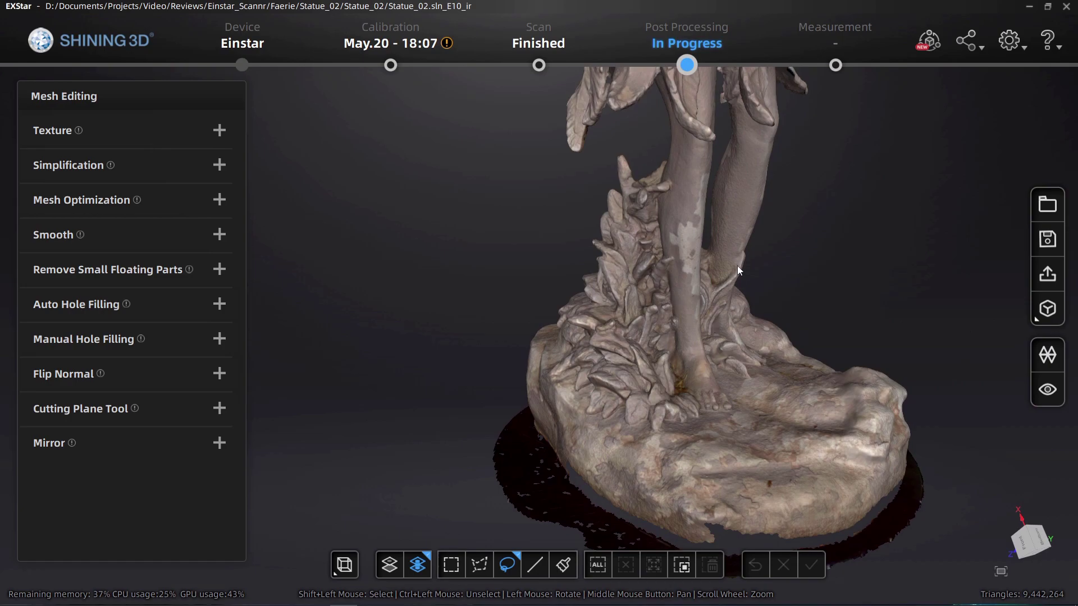
pyautogui.moveTo(737, 265); pyautogui.dragTo(695, 450)
pyautogui.moveTo(662, 174); pyautogui.dragTo(645, 479)
pyautogui.moveTo(718, 262); pyautogui.dragTo(508, 335)
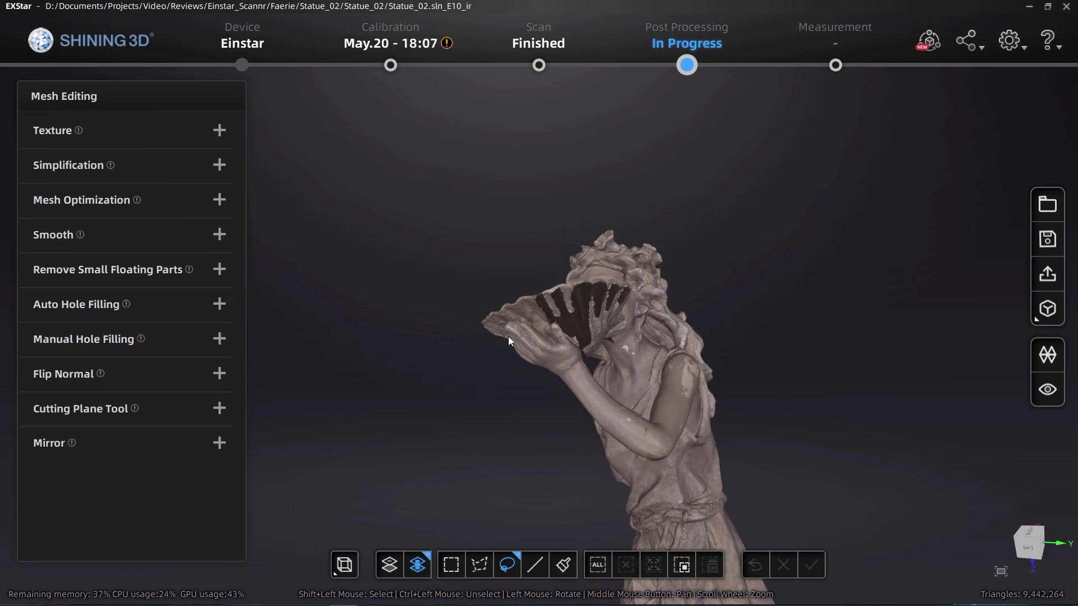
pyautogui.scroll(5, 546, 326)
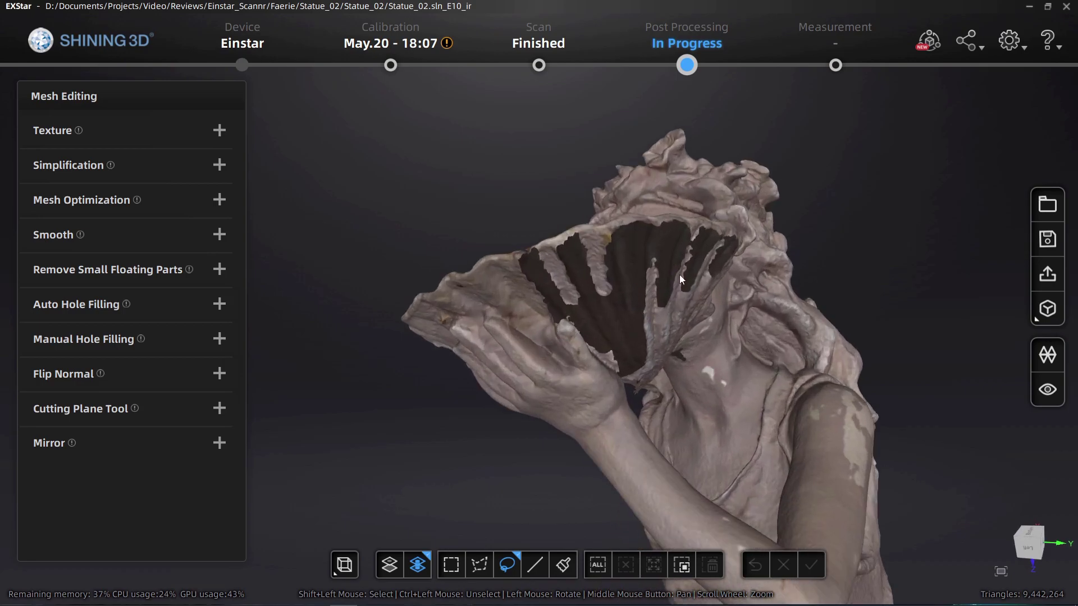
pyautogui.moveTo(592, 343); pyautogui.dragTo(1055, 273)
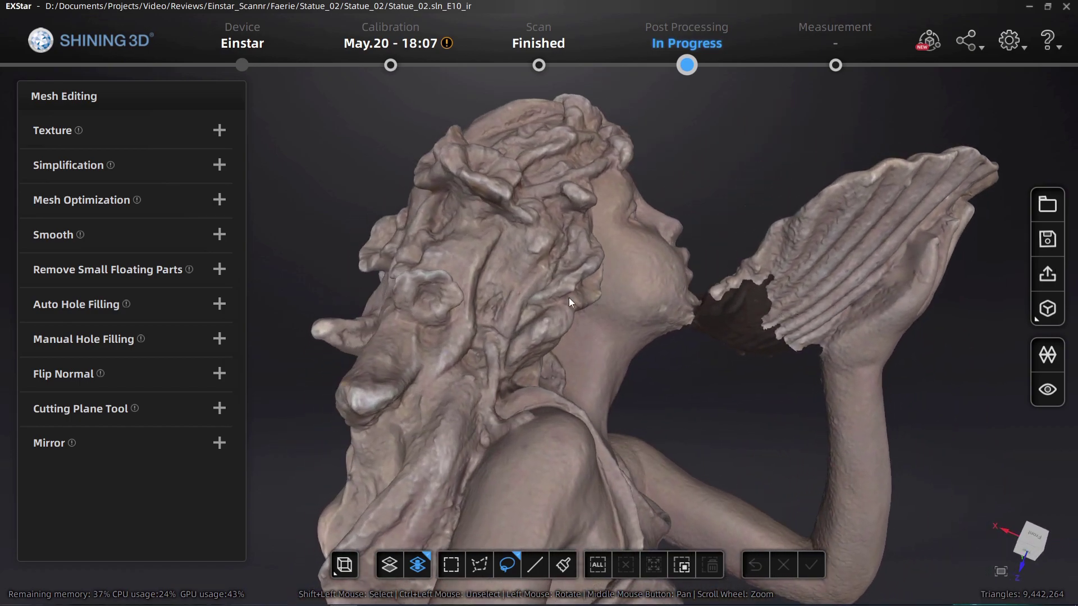
pyautogui.moveTo(568, 298); pyautogui.dragTo(775, 303)
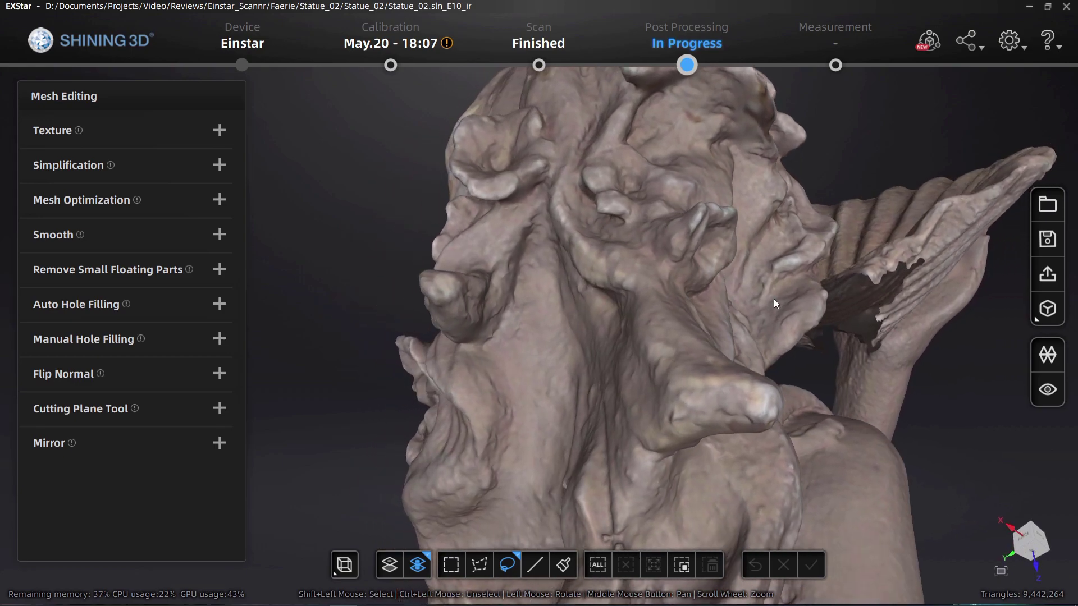
pyautogui.scroll(-6, 773, 303)
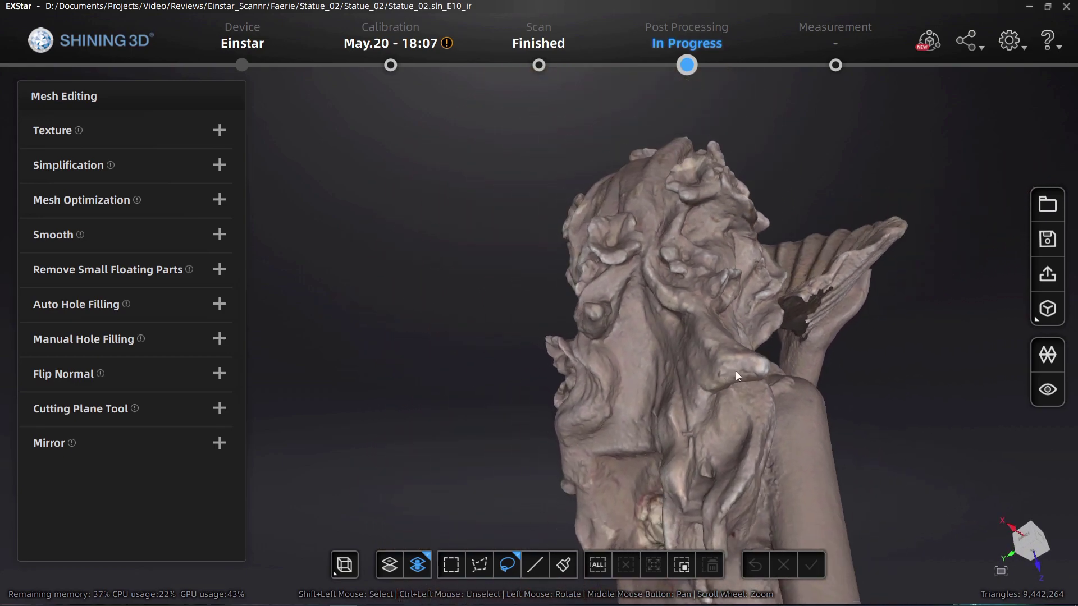
pyautogui.moveTo(736, 375); pyautogui.dragTo(738, 286)
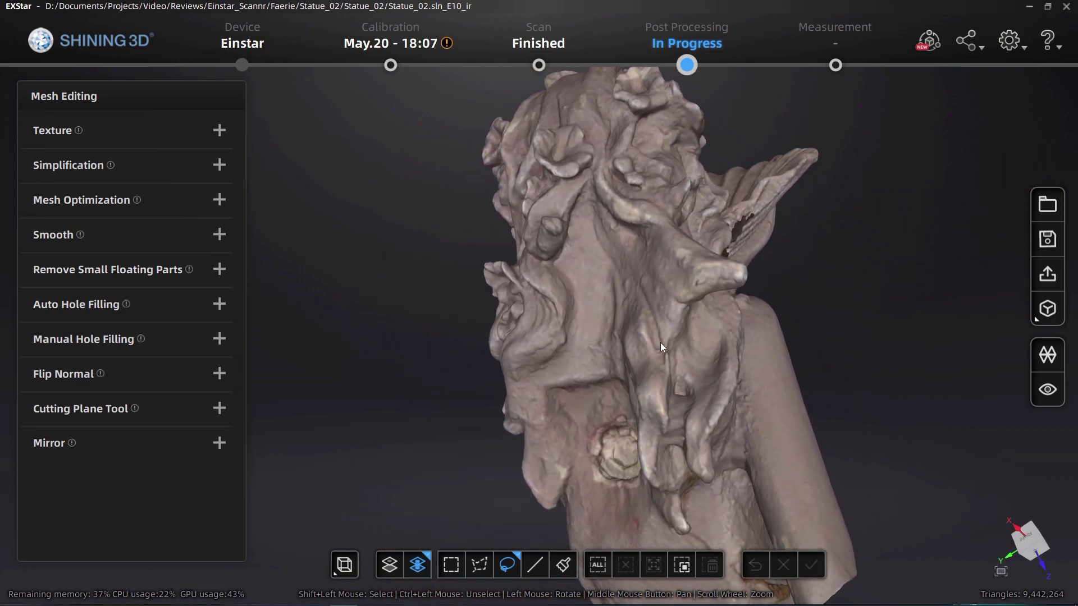
pyautogui.moveTo(671, 363); pyautogui.dragTo(832, 345)
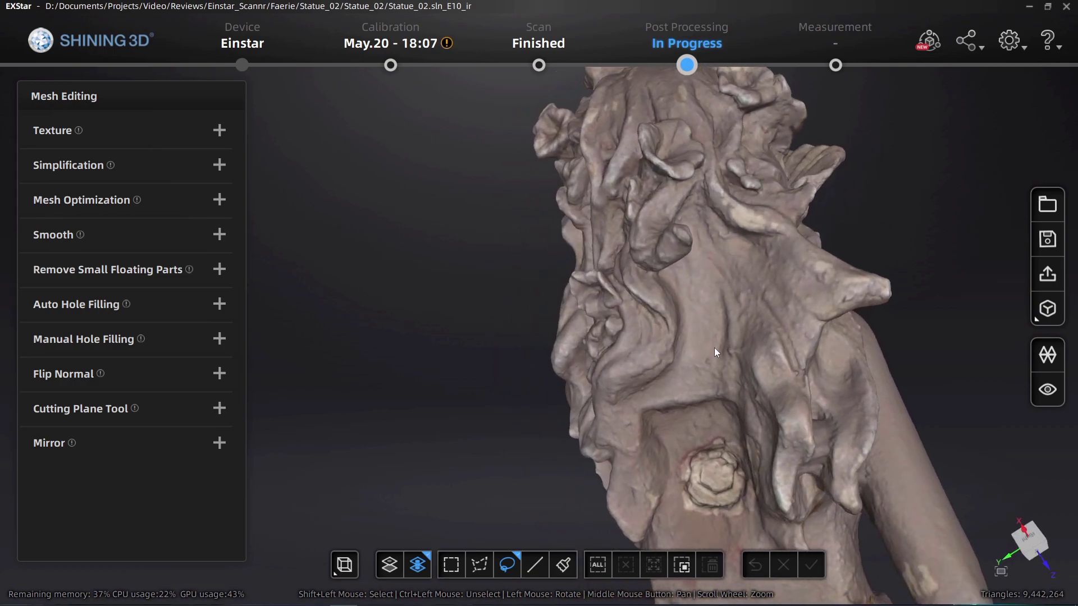
pyautogui.moveTo(755, 359); pyautogui.dragTo(554, 397)
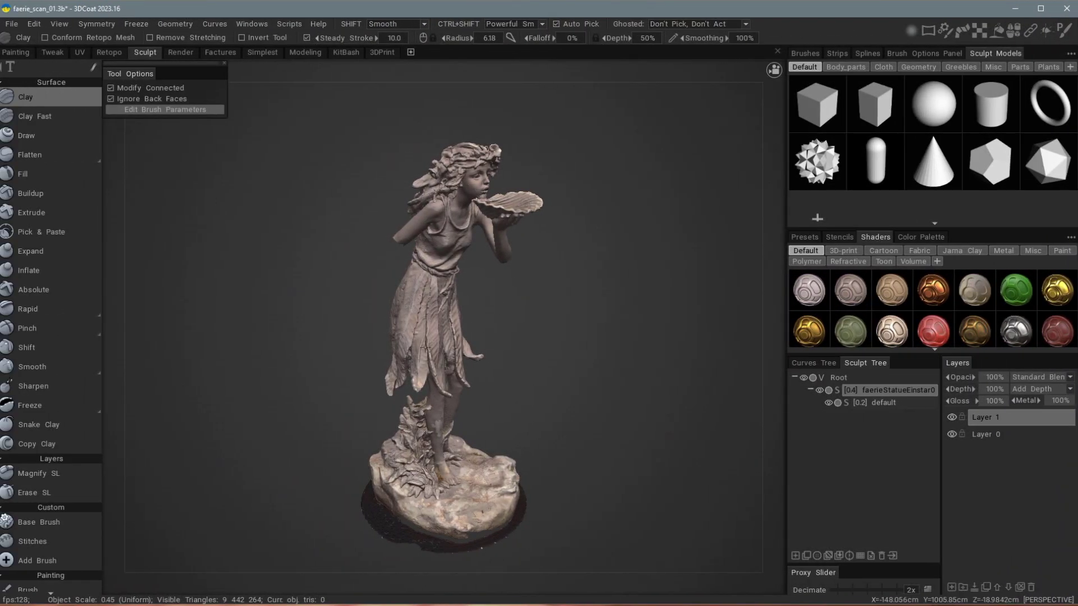
pyautogui.moveTo(510, 320); pyautogui.dragTo(493, 325)
pyautogui.scroll(3, 496, 314)
pyautogui.scroll(5, 497, 308)
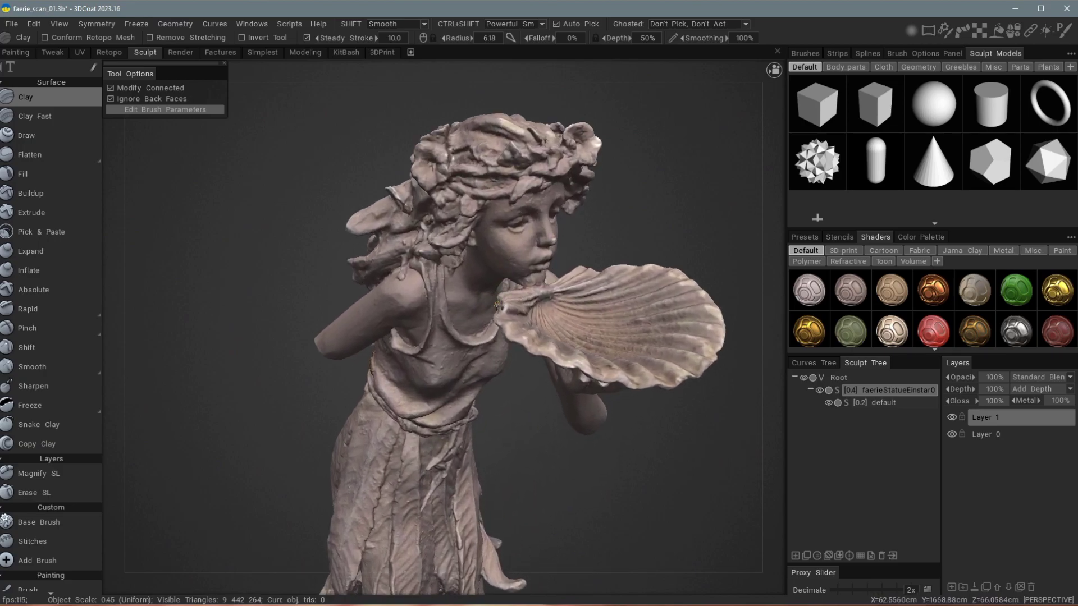
pyautogui.moveTo(509, 298); pyautogui.dragTo(497, 231, button='middle')
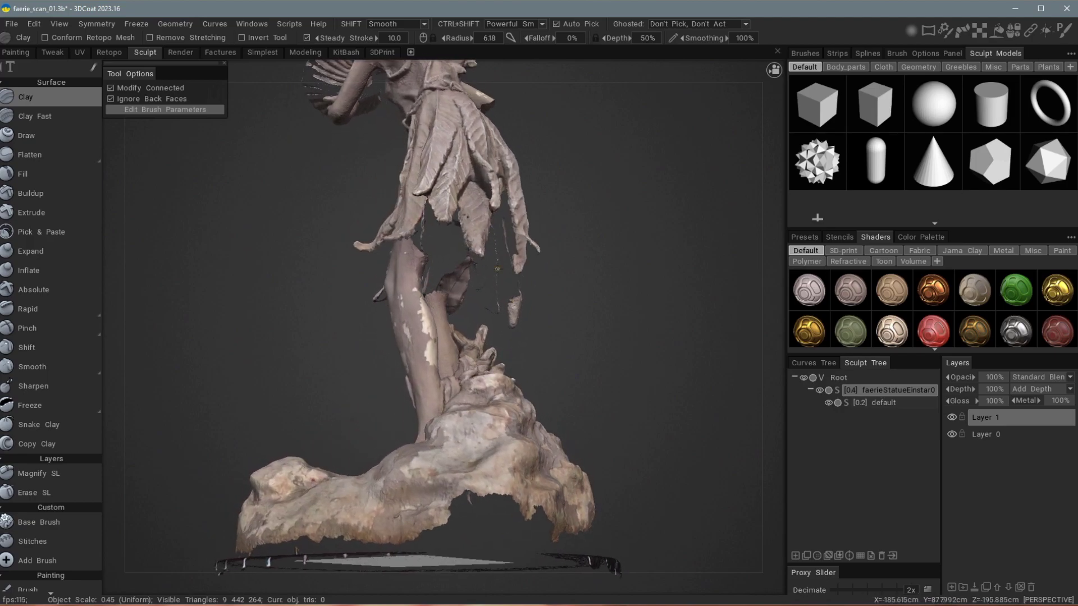
pyautogui.moveTo(497, 268); pyautogui.dragTo(366, 486, button='middle')
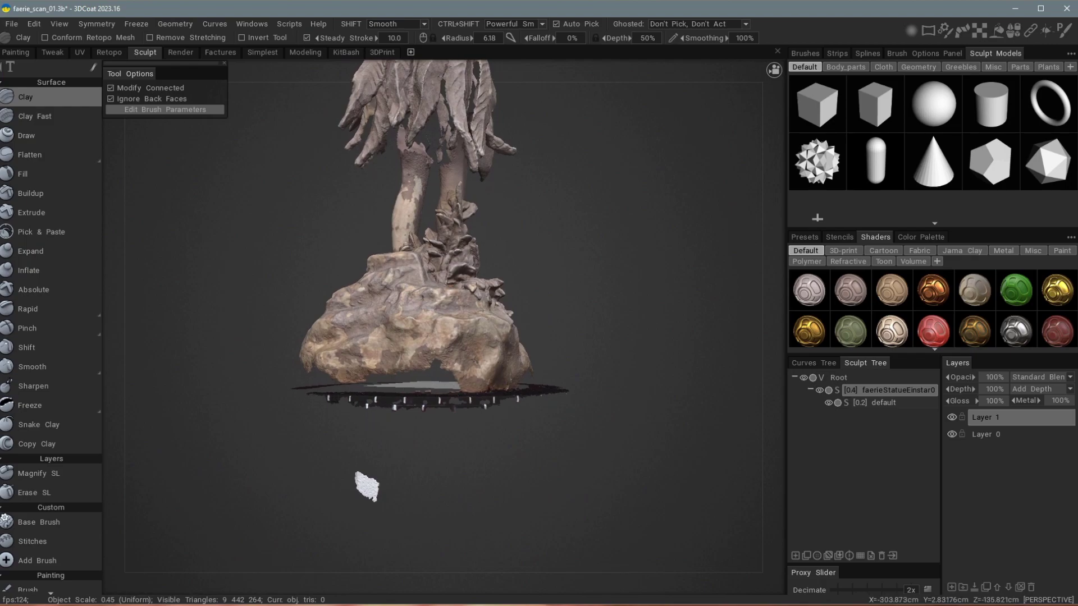
pyautogui.moveTo(427, 383); pyautogui.dragTo(562, 265, button='middle')
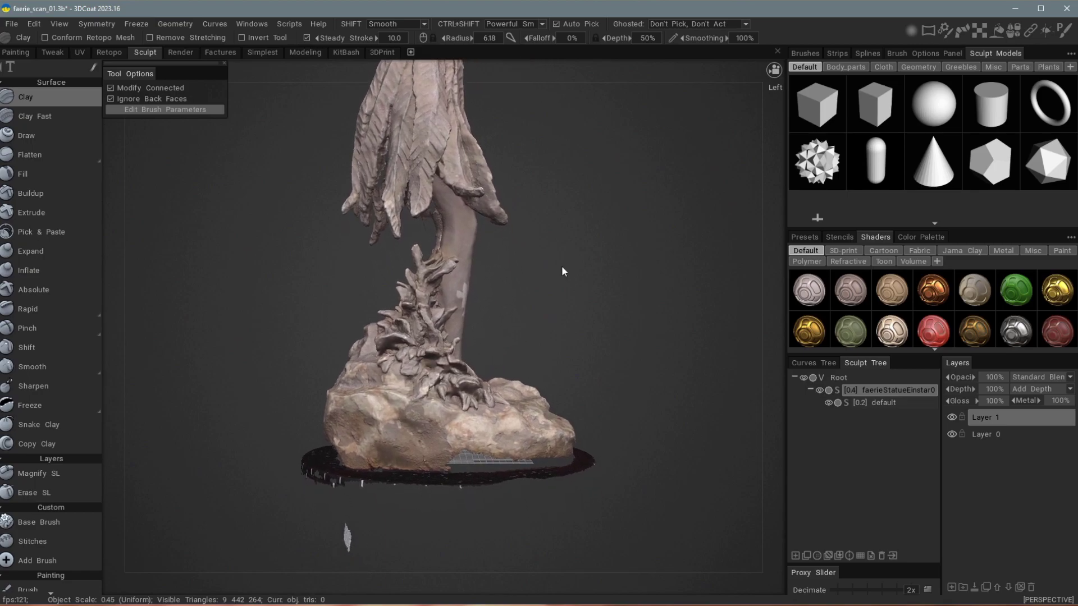
# - In Right ortho view, Cut Off the platform debris below the base on the default object
pyautogui.press('KP_3')
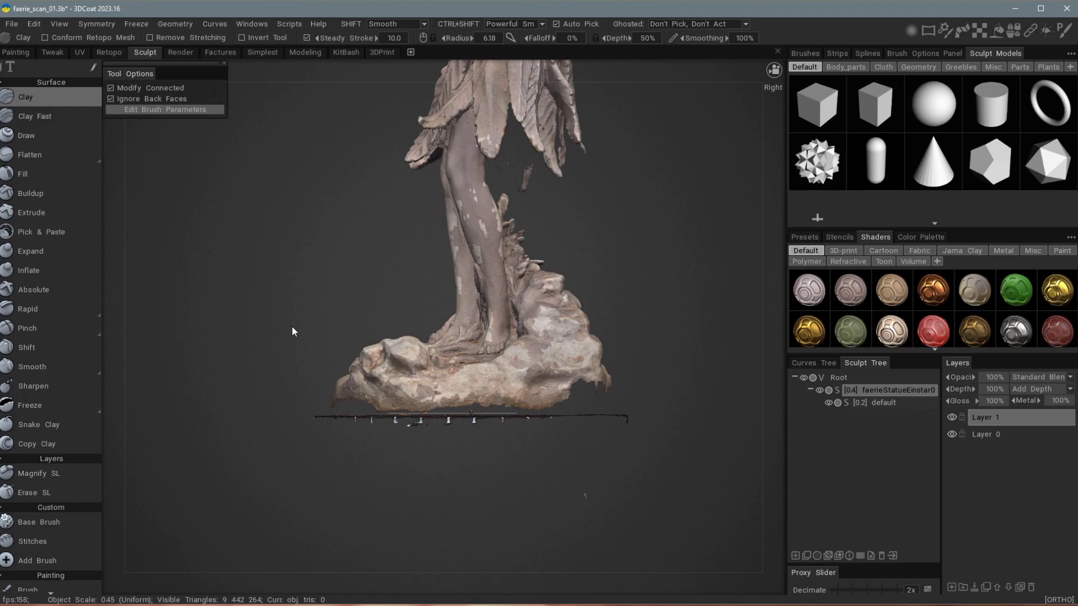
pyautogui.press('space')
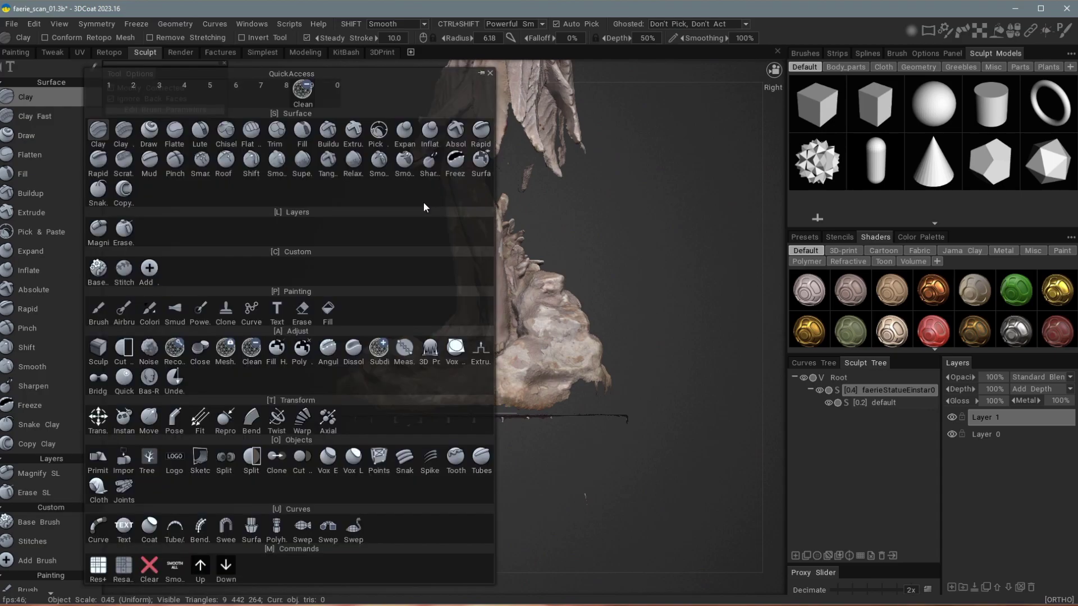
pyautogui.click(128, 351)
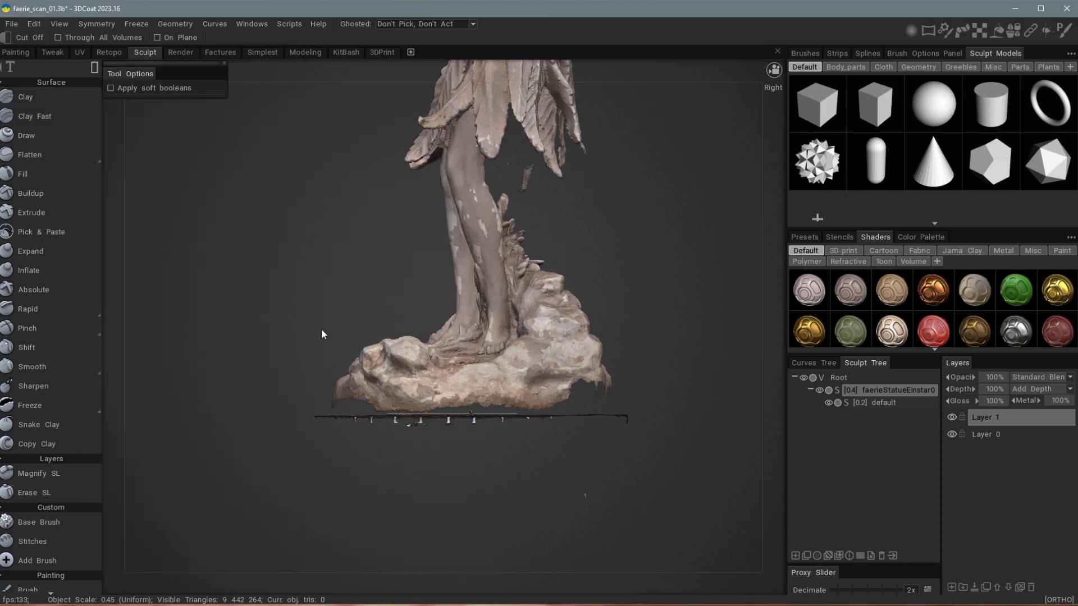
pyautogui.moveTo(592, 534); pyautogui.dragTo(255, 408)
pyautogui.click(891, 404)
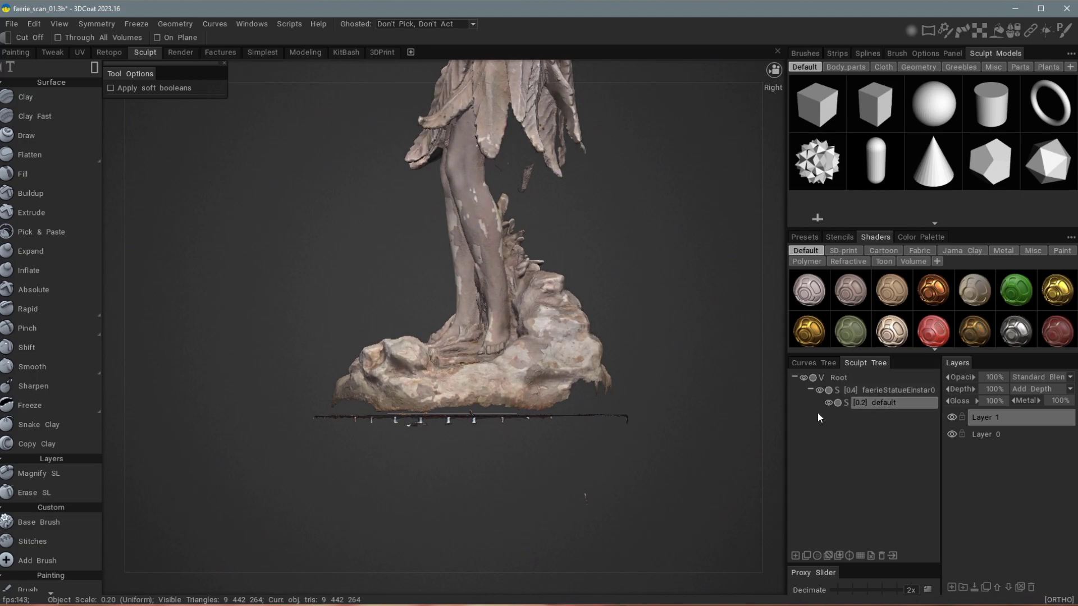
pyautogui.moveTo(678, 545); pyautogui.dragTo(248, 409)
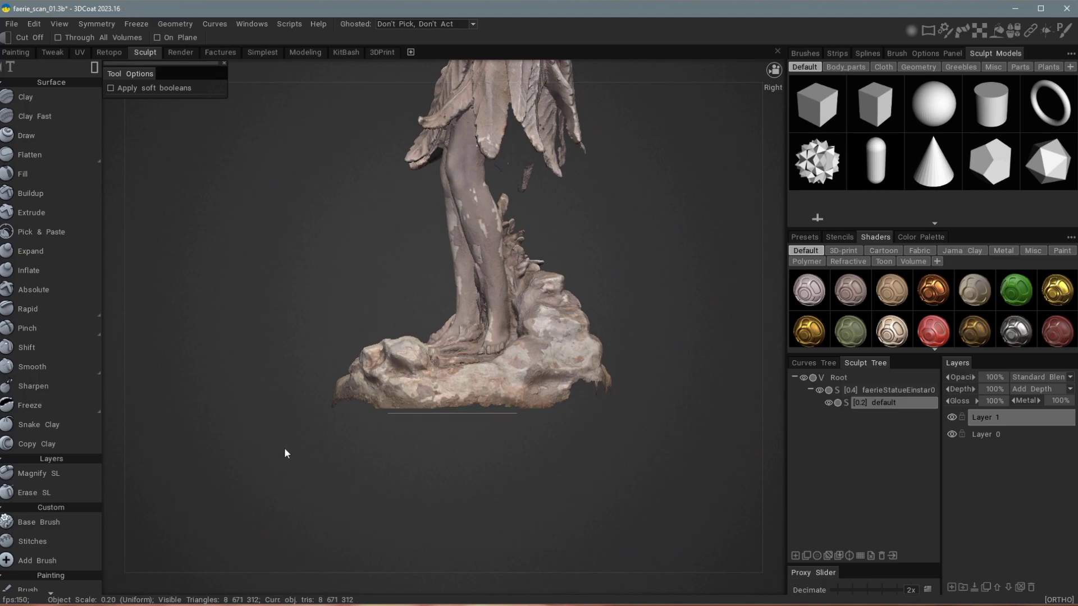
# - Return to a perspective three-quarter front view and bring up the Geometry menu
pyautogui.moveTo(466, 253); pyautogui.dragTo(468, 262, button='middle')
pyautogui.press('5')
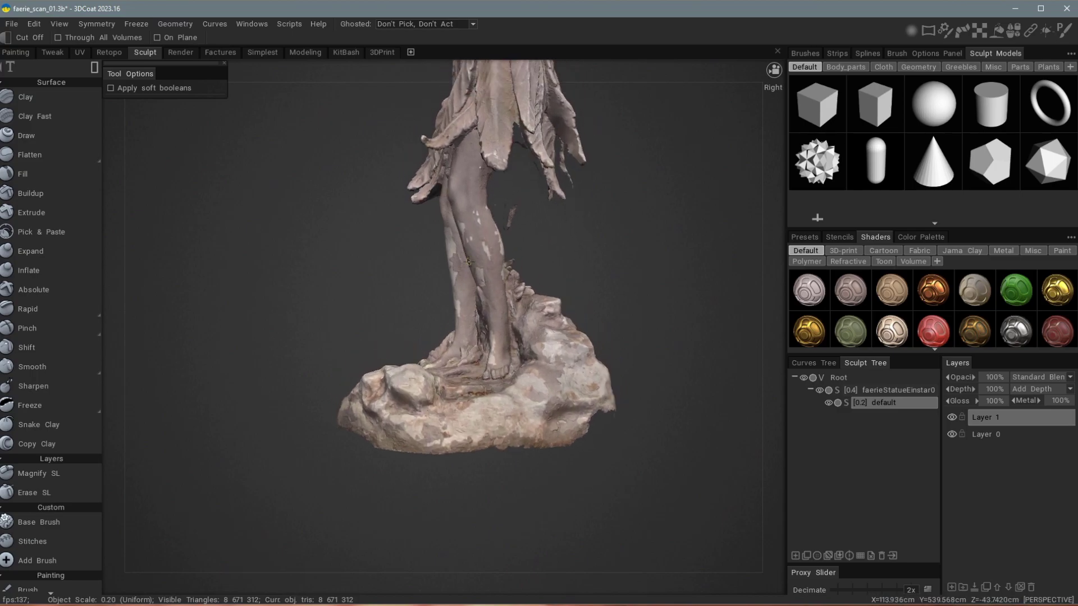
pyautogui.moveTo(468, 261); pyautogui.dragTo(385, 192, button='middle')
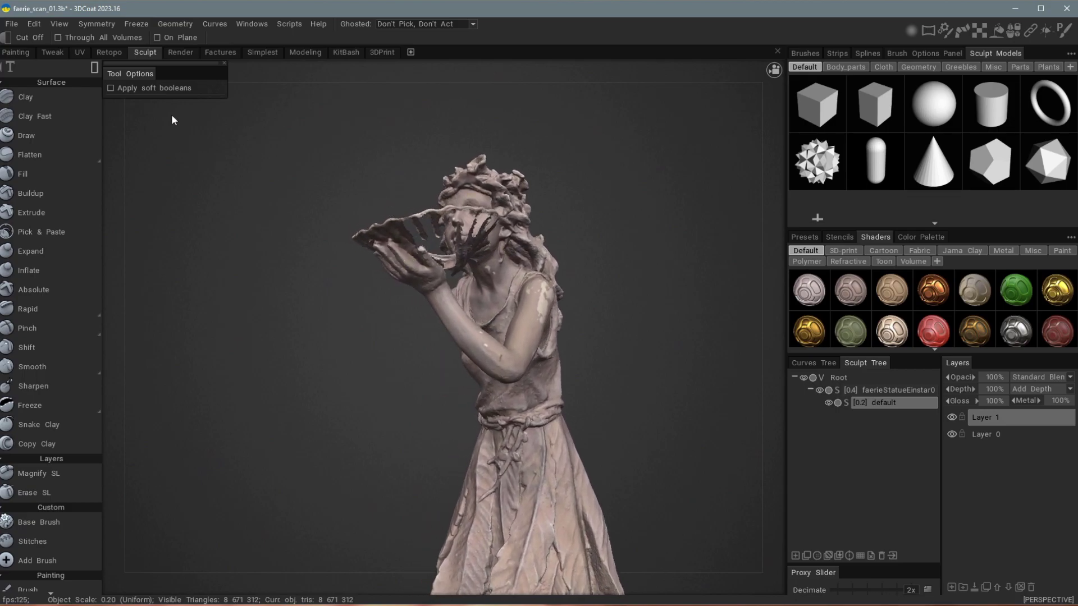
pyautogui.click(176, 24)
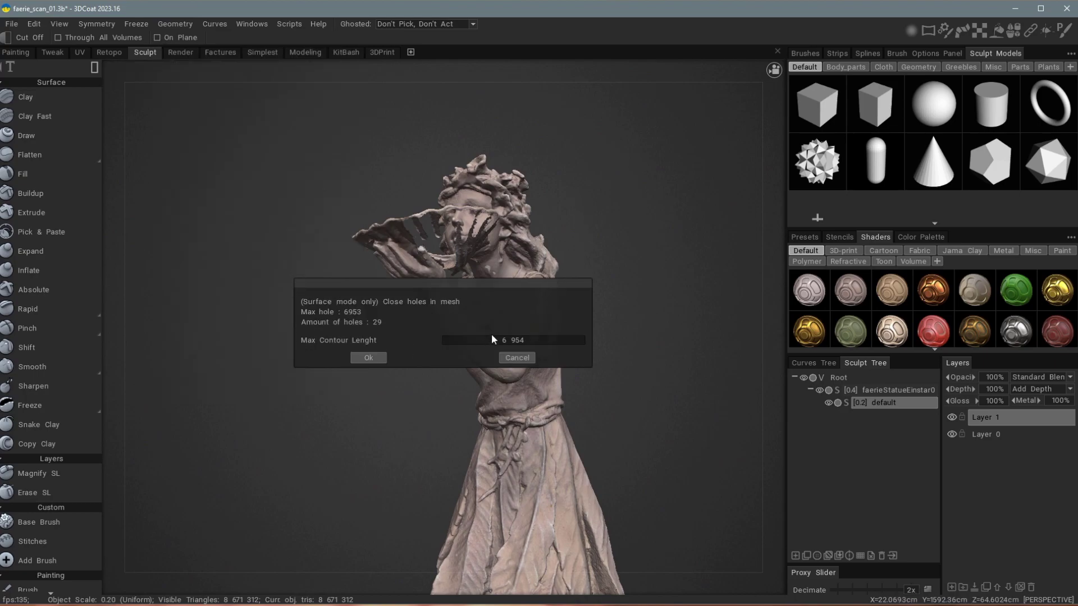
# - Close all 29 holes with Close Holes, bringing the mesh to 8,973,938 triangles
pyautogui.click(368, 359)
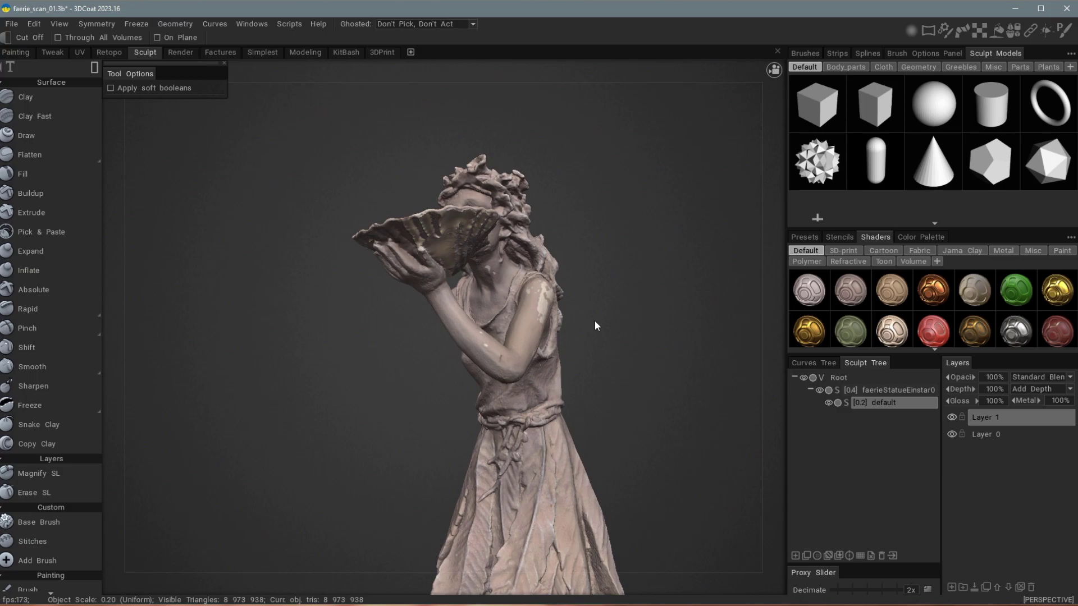
pyautogui.moveTo(544, 285); pyautogui.dragTo(423, 311, button='middle')
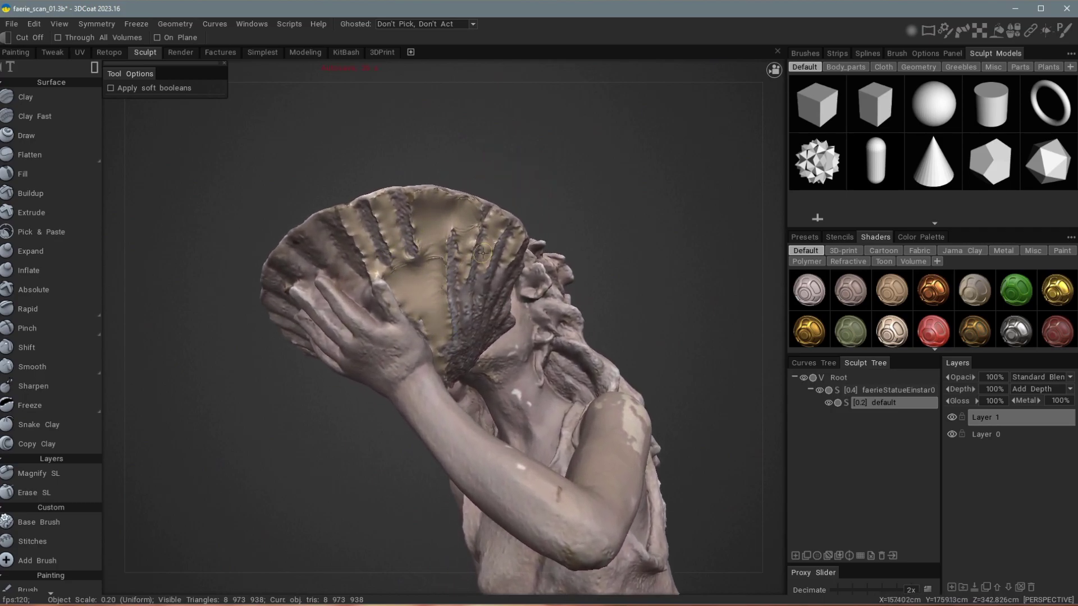
pyautogui.moveTo(482, 253); pyautogui.dragTo(553, 359, button='middle')
pyautogui.scroll(5, 499, 338)
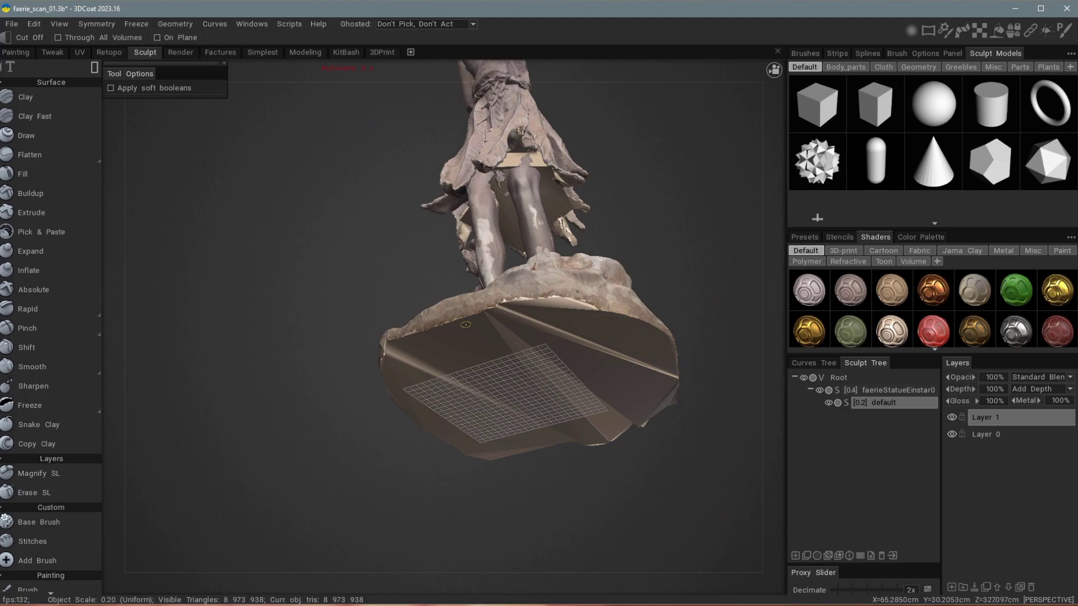
pyautogui.moveTo(534, 336); pyautogui.dragTo(515, 365, button='middle')
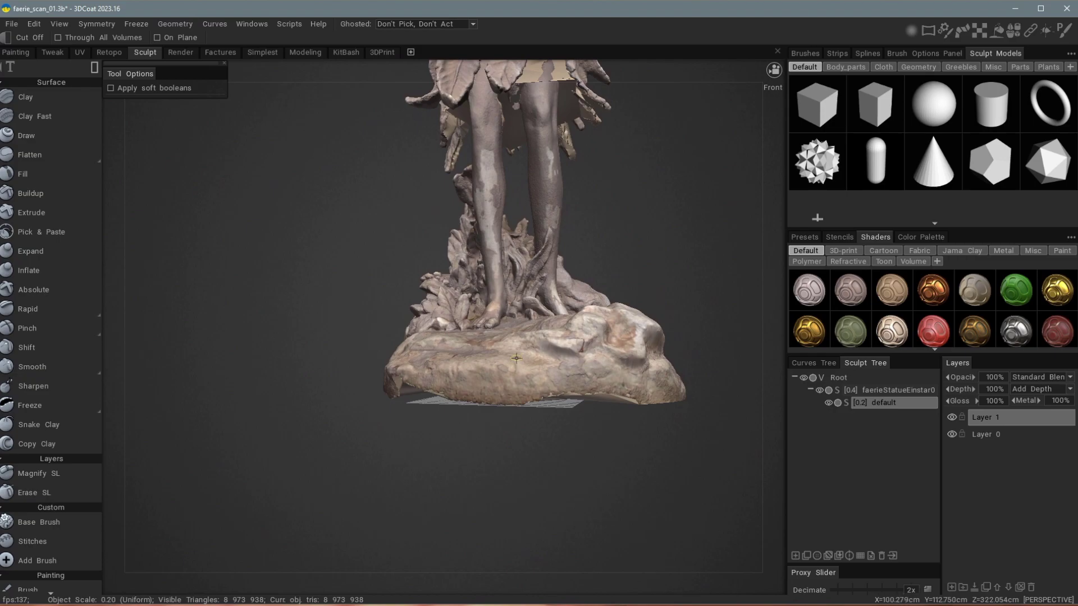
pyautogui.moveTo(516, 355); pyautogui.dragTo(532, 302, button='middle')
# - Start the Import tool, dismiss the gizmo help, and browse for a mesh in Statue_02
pyautogui.scroll(-6, 533, 302)
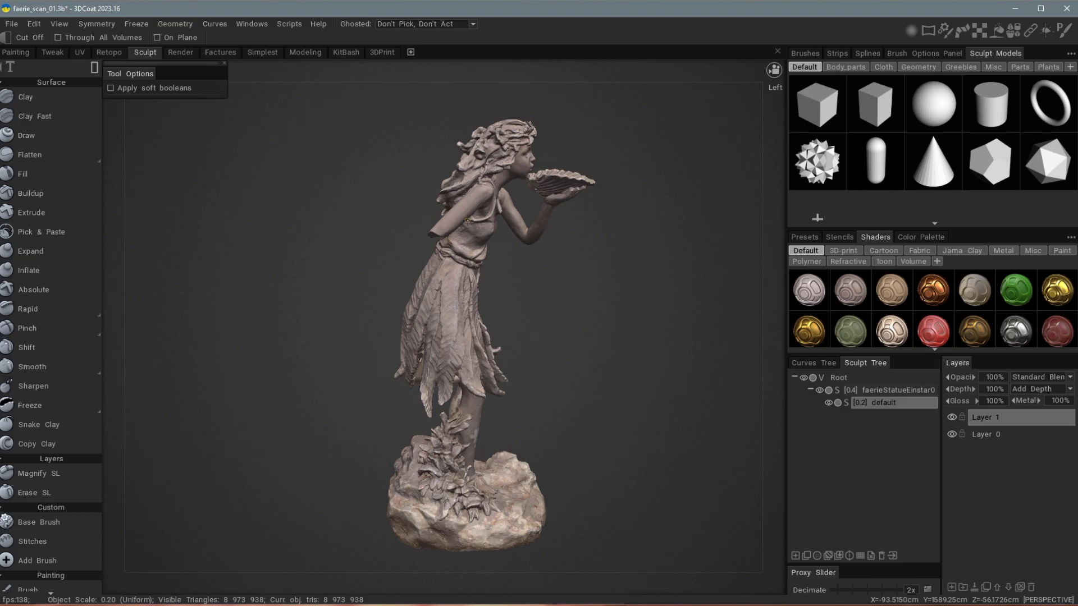
pyautogui.scroll(-10, 41, 257)
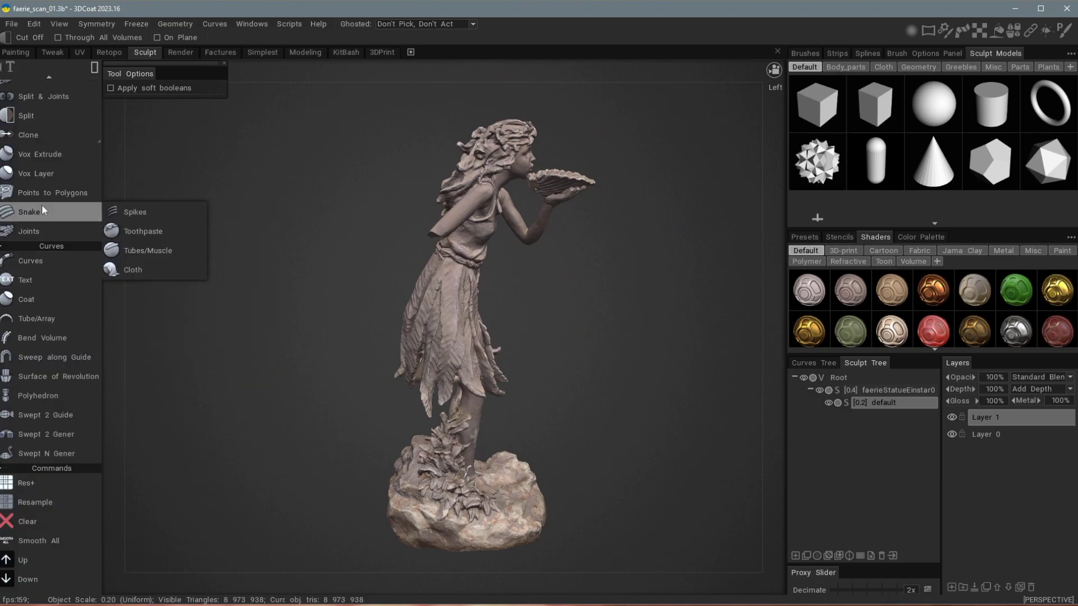
pyautogui.scroll(2, 42, 205)
pyautogui.scroll(2, 34, 180)
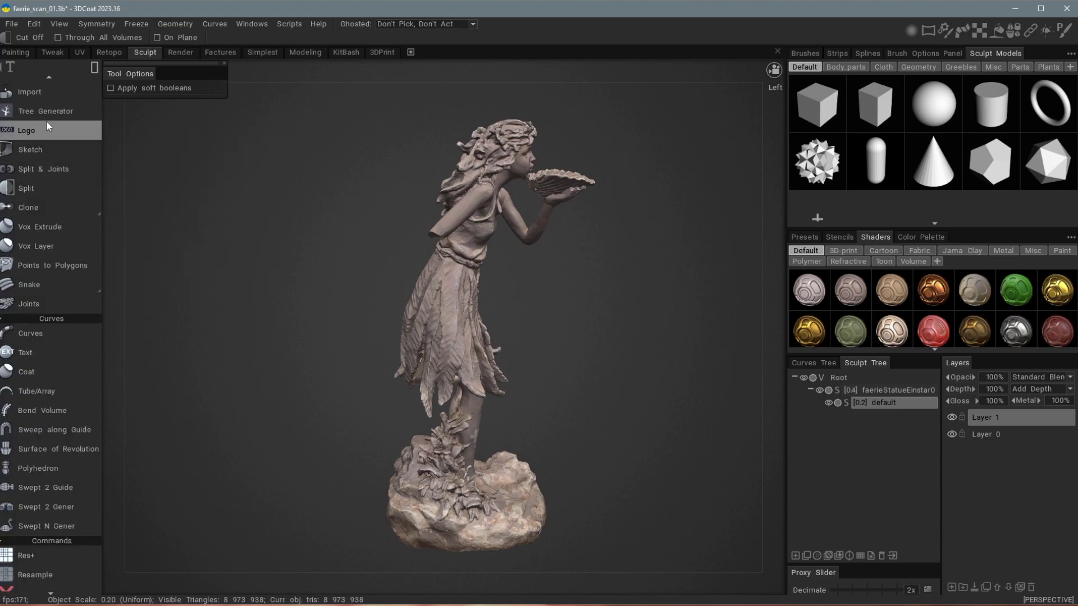
pyautogui.click(49, 96)
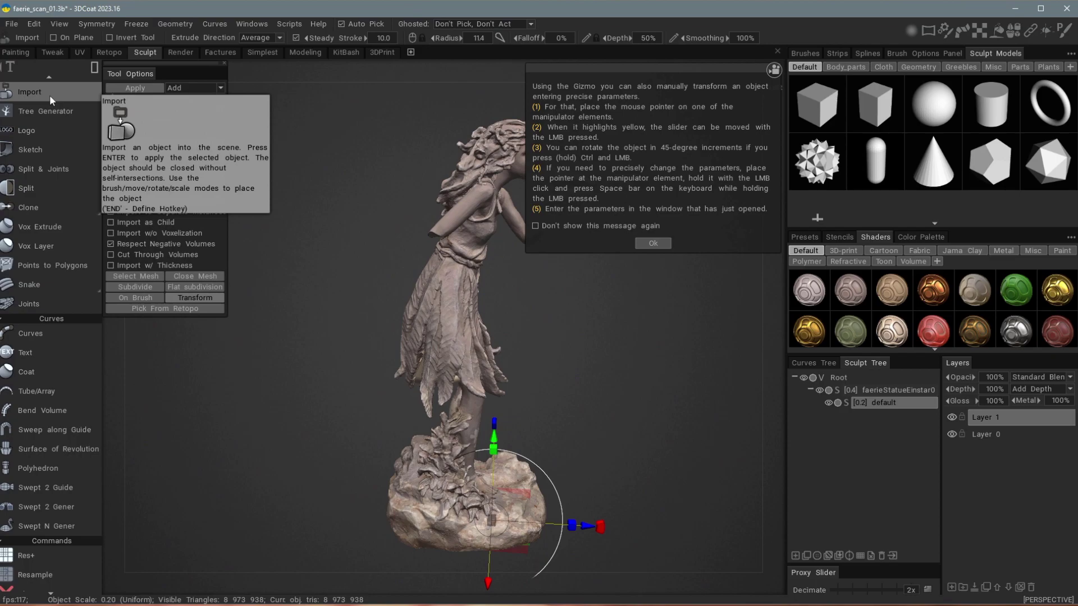
pyautogui.click(656, 243)
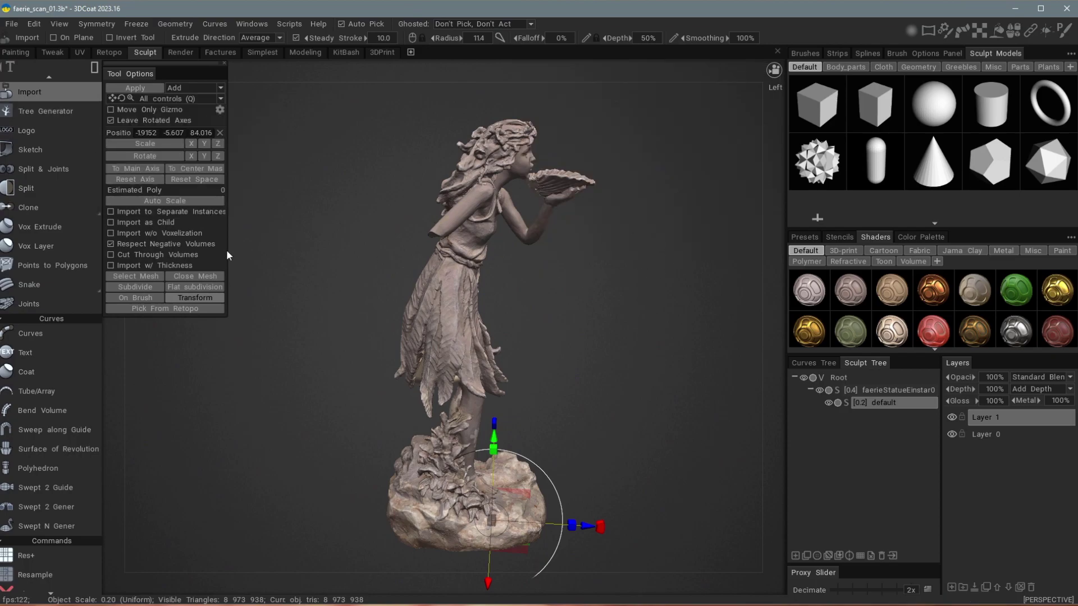
pyautogui.click(146, 277)
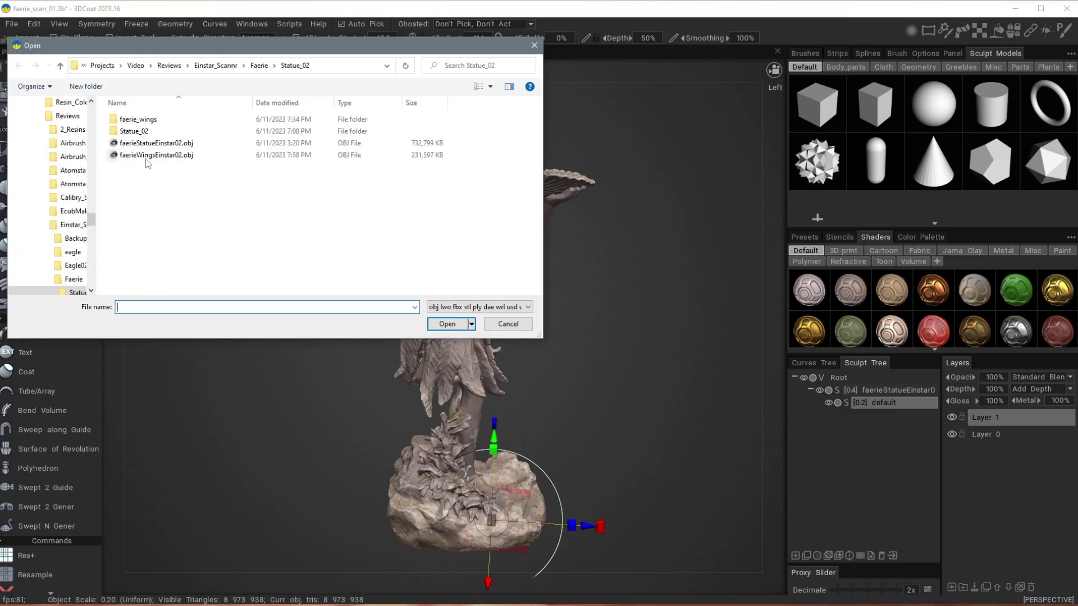
# - Import faerieWingsEinstar02.obj and auto-scale it to full size below the statue
pyautogui.click(155, 159)
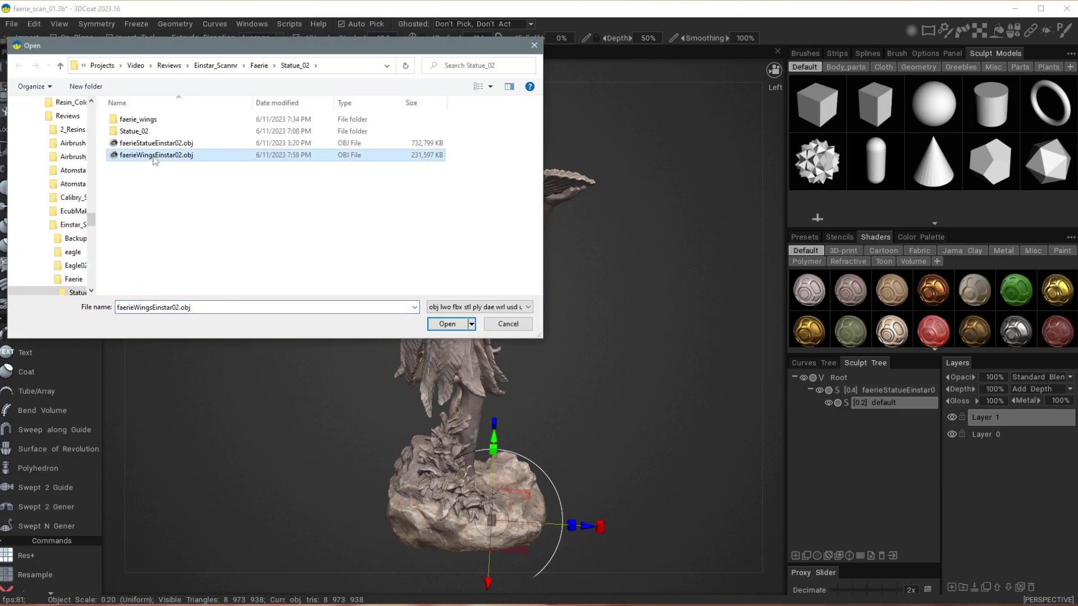
pyautogui.press('Return')
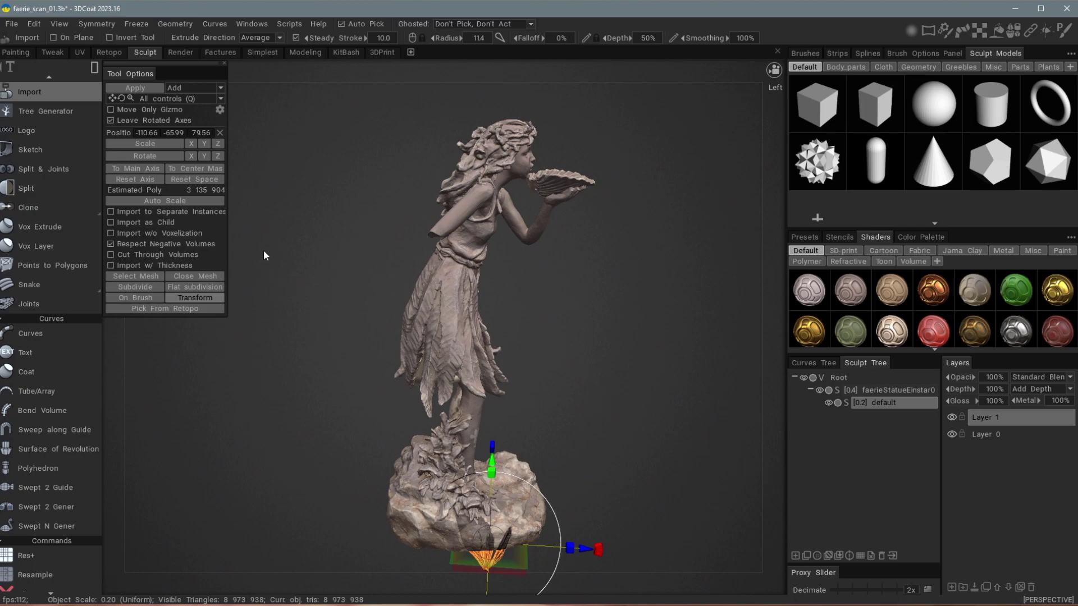
pyautogui.click(189, 203)
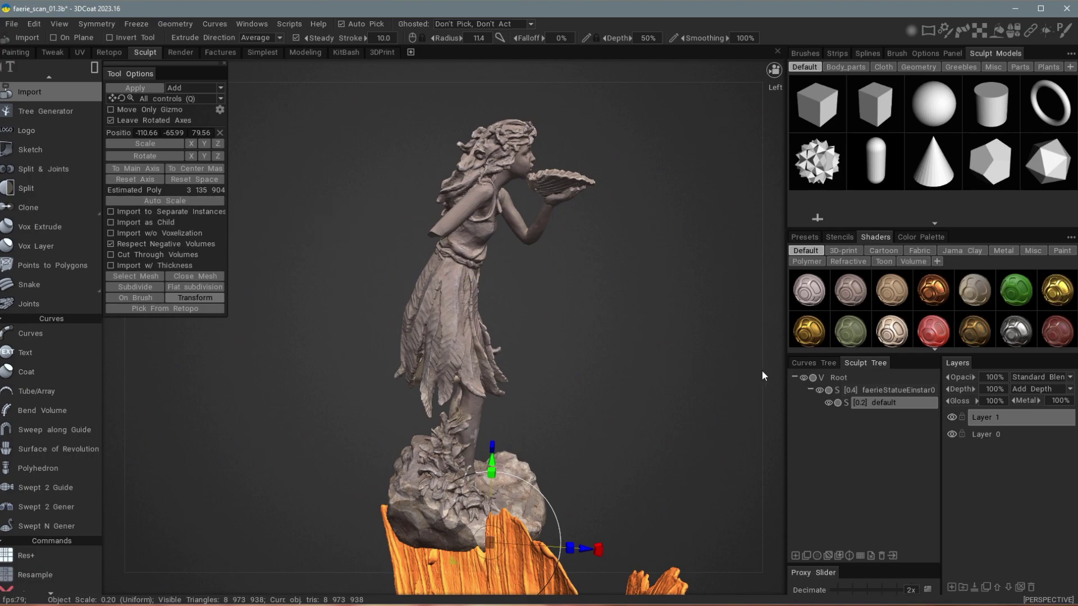
# - Raise the wing, spin it about its vertical axis, and slide it behind the fairy's back
pyautogui.moveTo(769, 369); pyautogui.dragTo(362, 286)
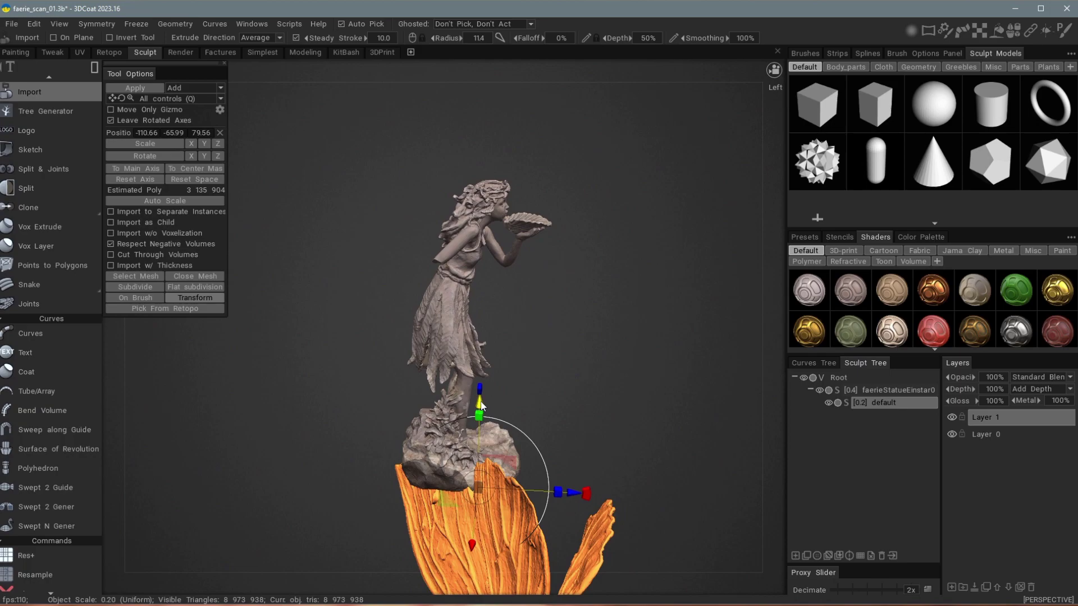
pyautogui.moveTo(481, 406); pyautogui.dragTo(441, 230)
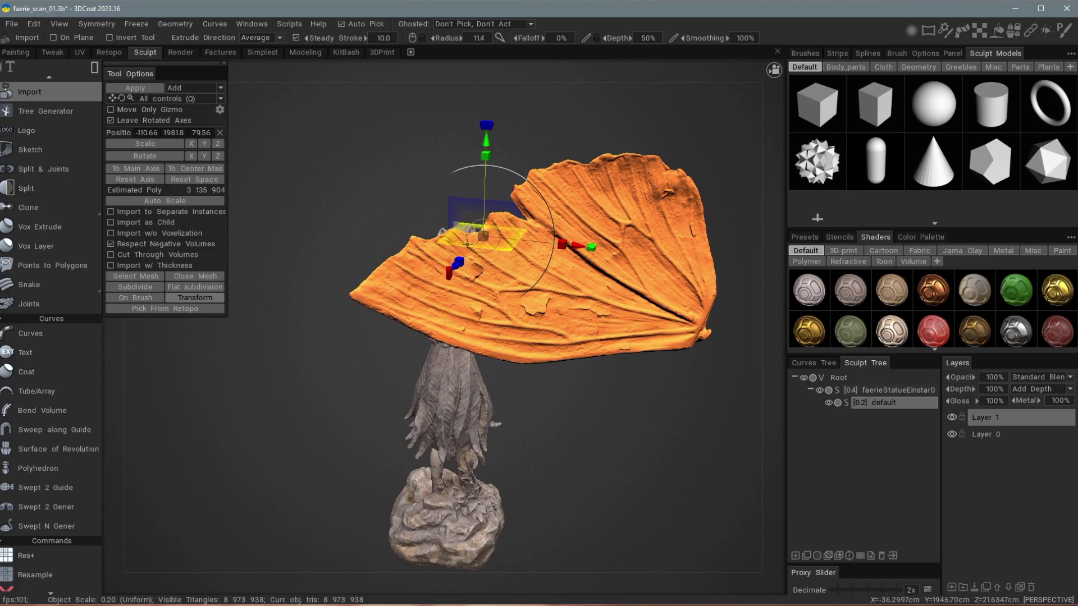
pyautogui.moveTo(483, 234); pyautogui.dragTo(505, 257)
pyautogui.scroll(3, 516, 256)
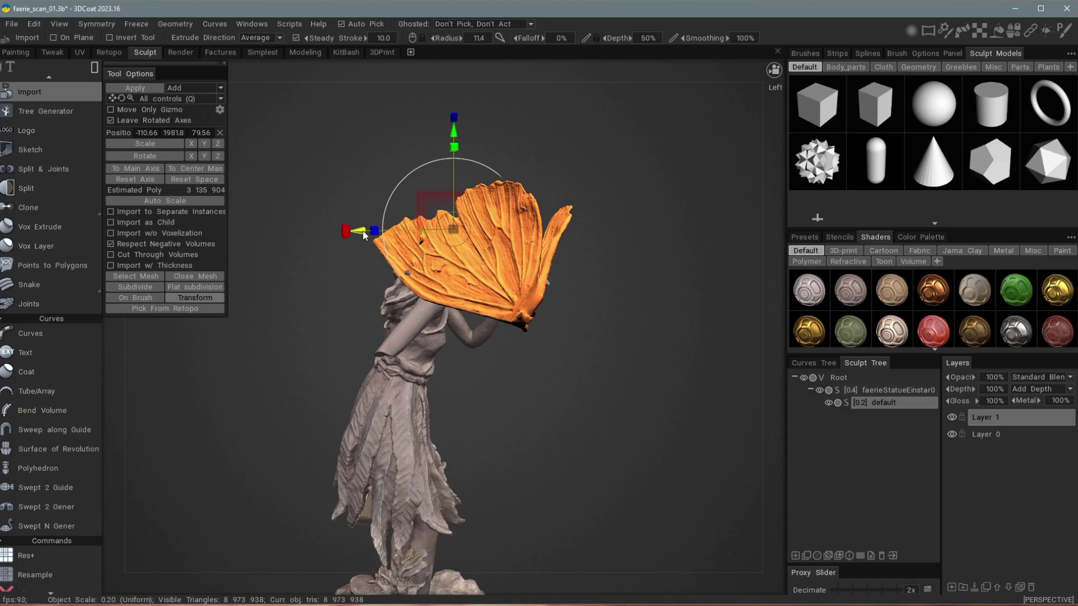
pyautogui.moveTo(363, 231); pyautogui.dragTo(260, 240)
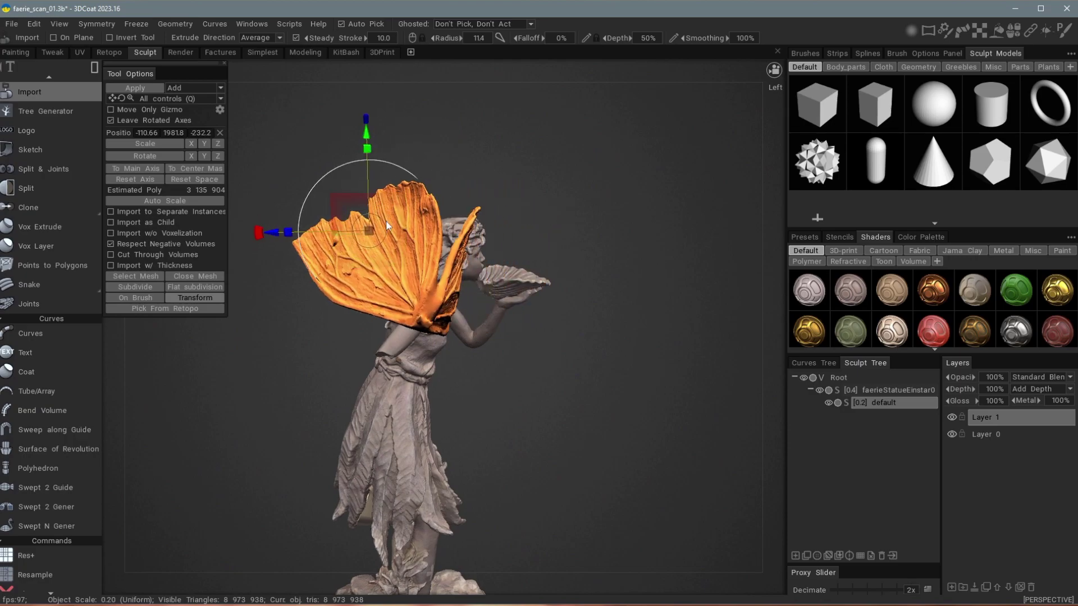
pyautogui.moveTo(264, 234); pyautogui.dragTo(313, 243, button='middle')
pyautogui.moveTo(322, 242); pyautogui.dragTo(272, 243)
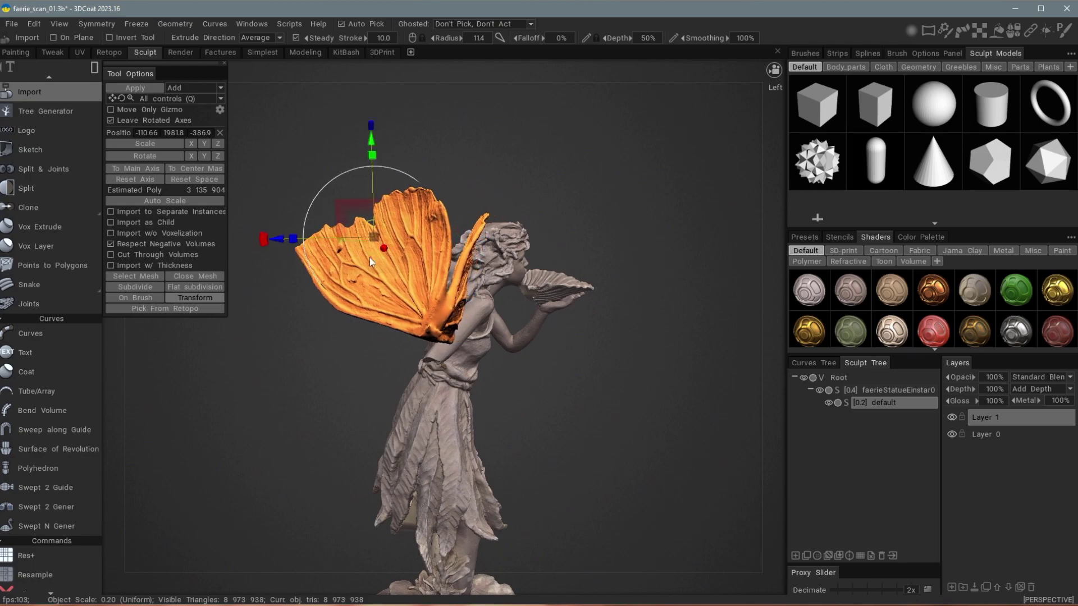
# - Rotate the wing about its pivot so it angles in behind the fairy's shoulders
pyautogui.moveTo(370, 261); pyautogui.dragTo(304, 259)
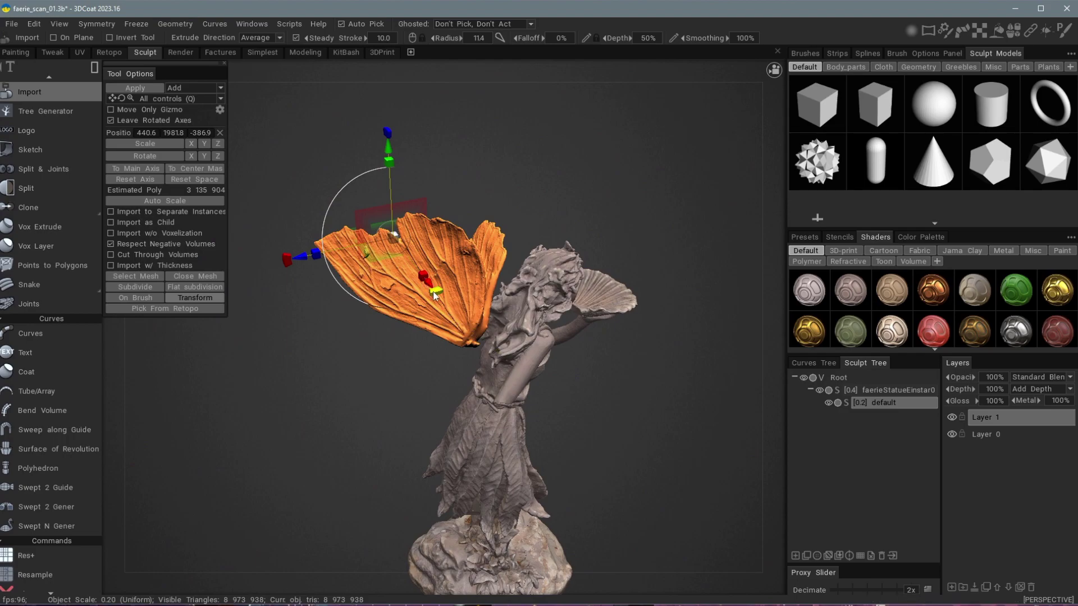
pyautogui.moveTo(433, 292); pyautogui.dragTo(528, 175)
pyautogui.moveTo(386, 134); pyautogui.dragTo(376, 343)
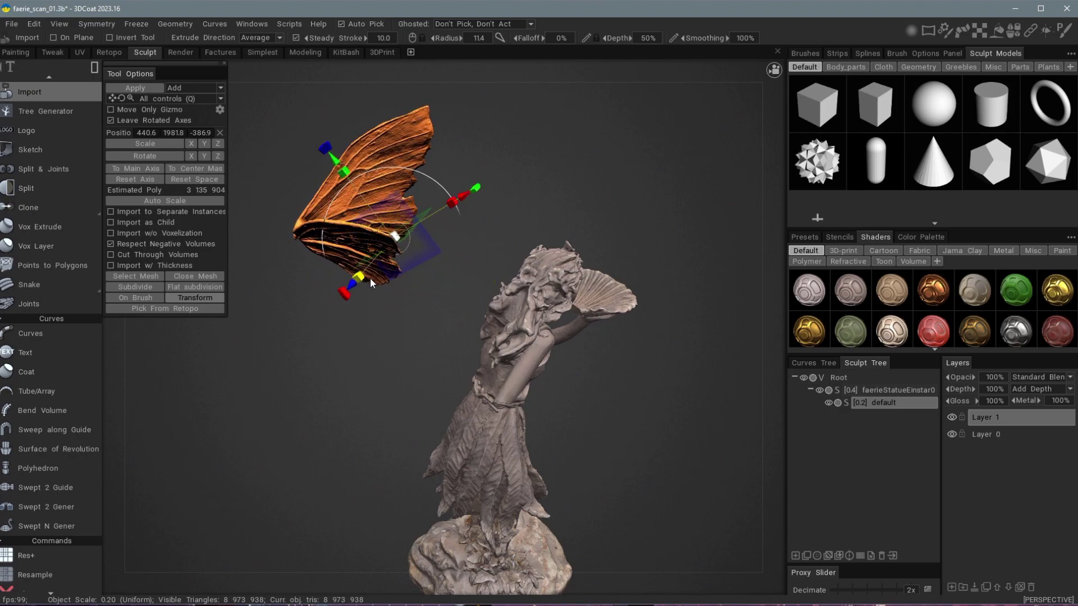
pyautogui.moveTo(464, 188); pyautogui.dragTo(488, 240)
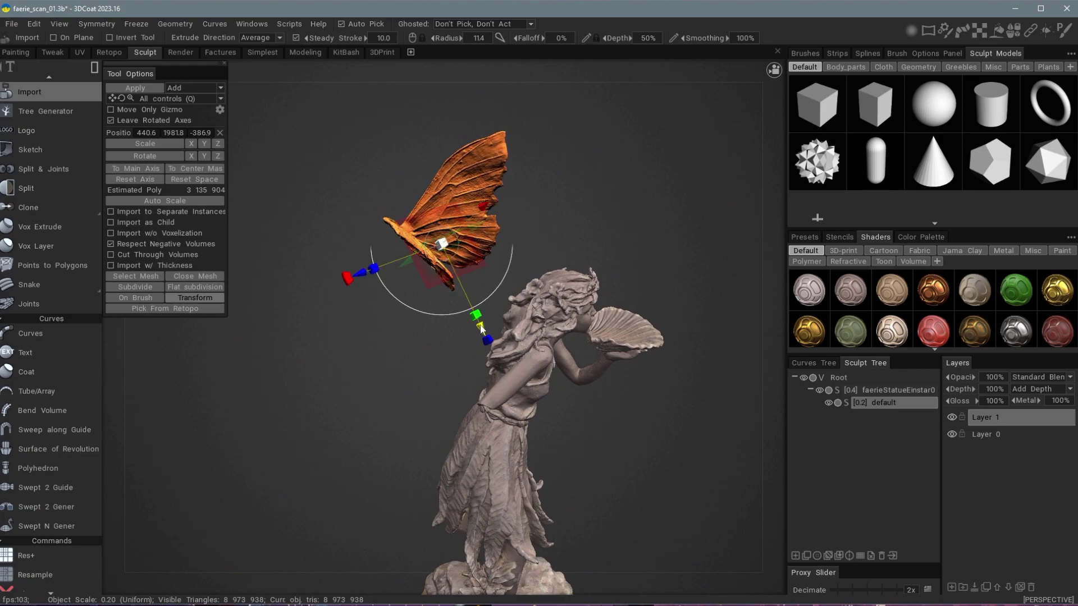
pyautogui.moveTo(354, 282); pyautogui.dragTo(300, 160)
pyautogui.scroll(5, 422, 286)
pyautogui.moveTo(422, 287); pyautogui.dragTo(511, 289)
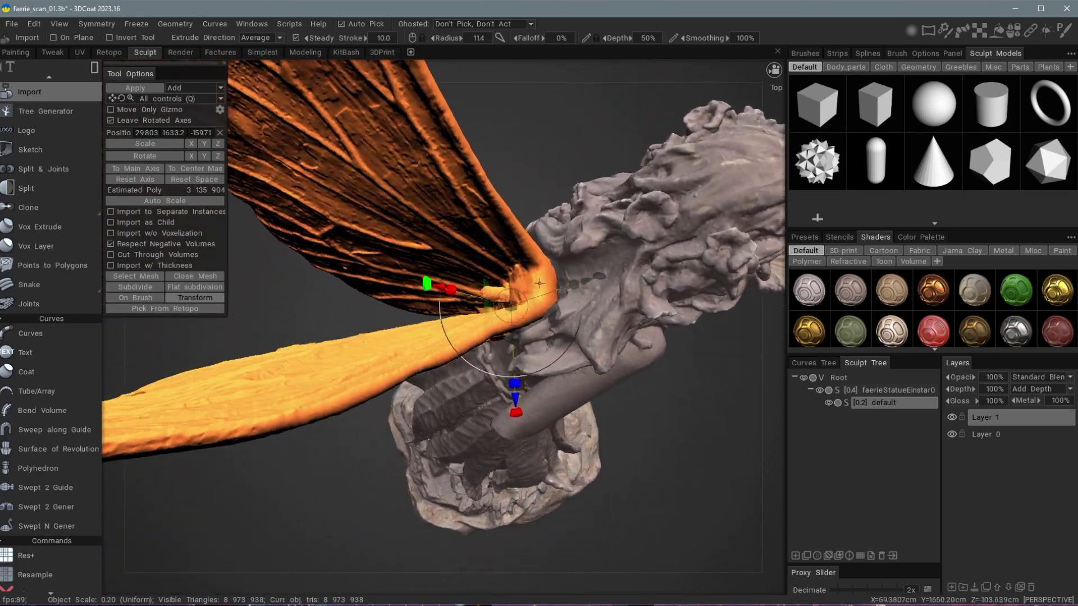
# - Nudge the wing to 29.803, 1633.2, -159.71 with its base tucked into the upper back
pyautogui.moveTo(539, 284); pyautogui.dragTo(523, 282, button='middle')
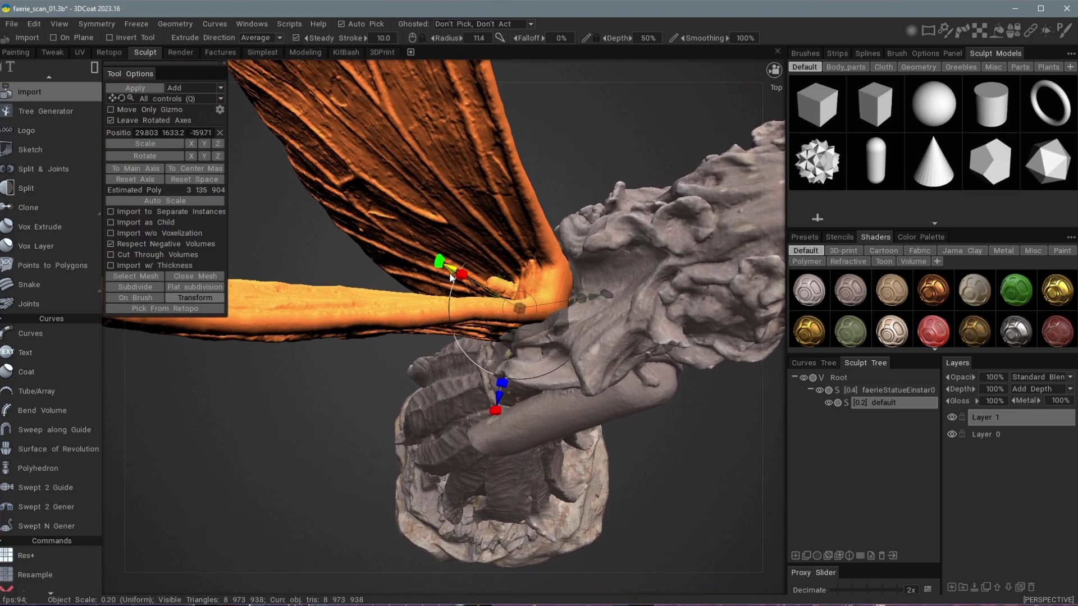
pyautogui.moveTo(454, 270); pyautogui.dragTo(430, 249)
pyautogui.moveTo(430, 249); pyautogui.dragTo(495, 279, button='middle')
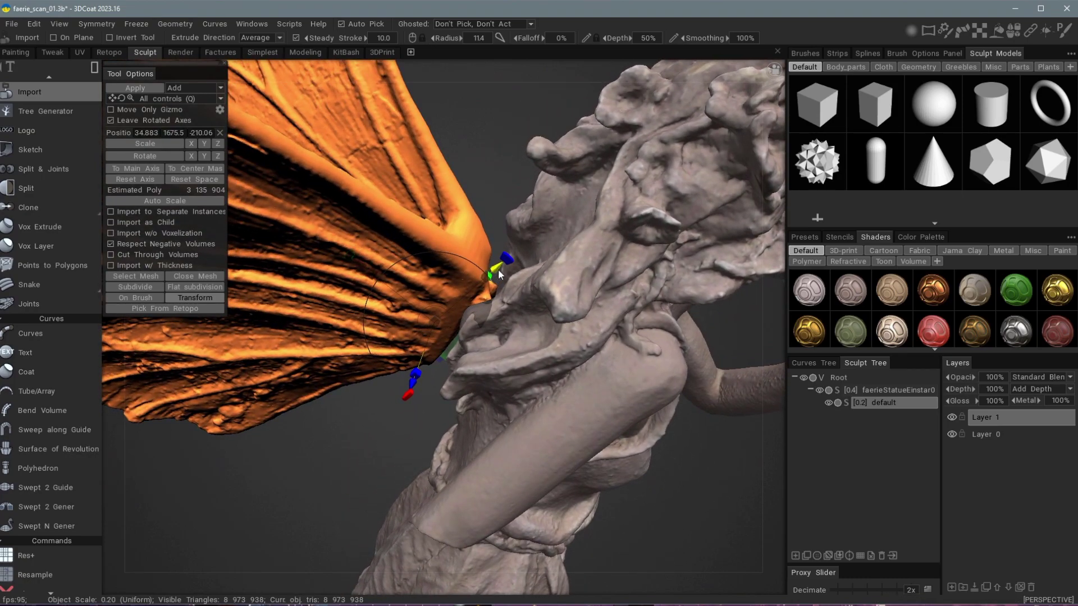
pyautogui.moveTo(495, 274); pyautogui.dragTo(496, 276)
pyautogui.scroll(-5, 492, 279)
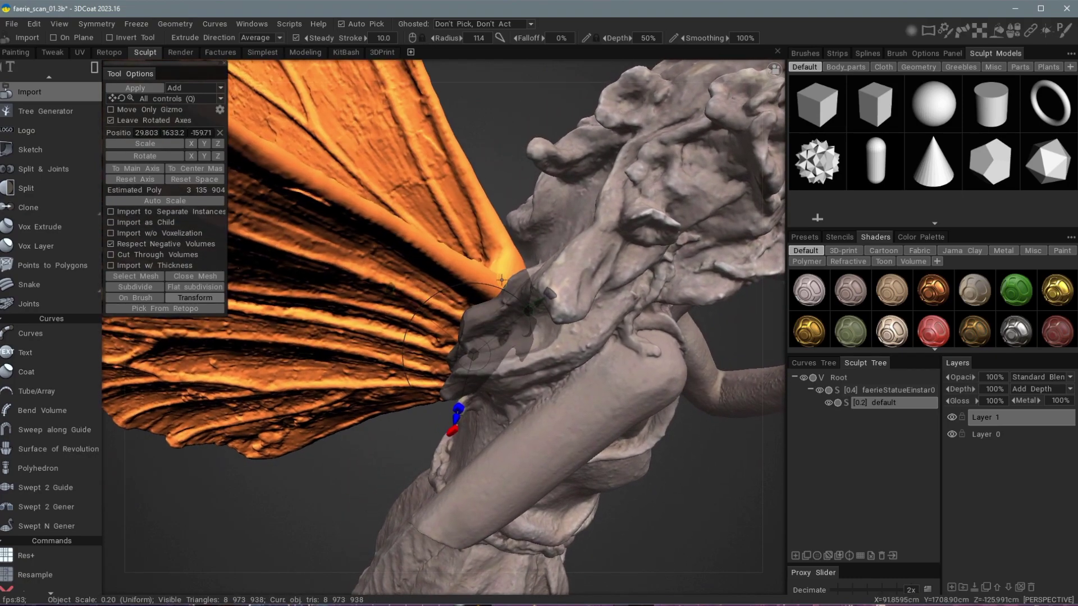
pyautogui.moveTo(484, 290); pyautogui.dragTo(459, 288, button='middle')
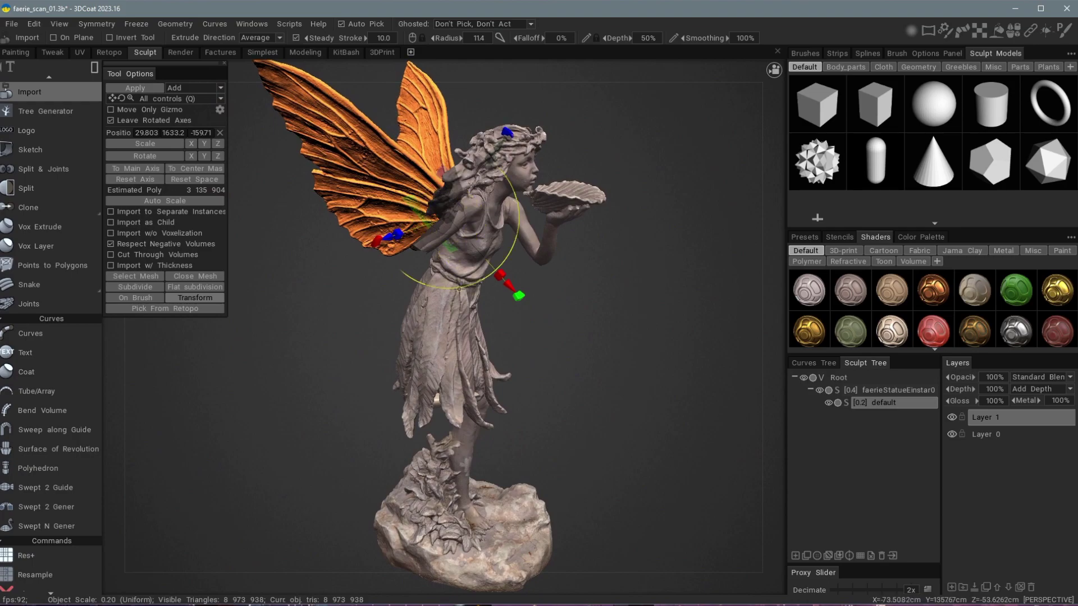
# - Apply the wing import as the new Volume11 sculpt object and select the Smooth brush
pyautogui.click(794, 555)
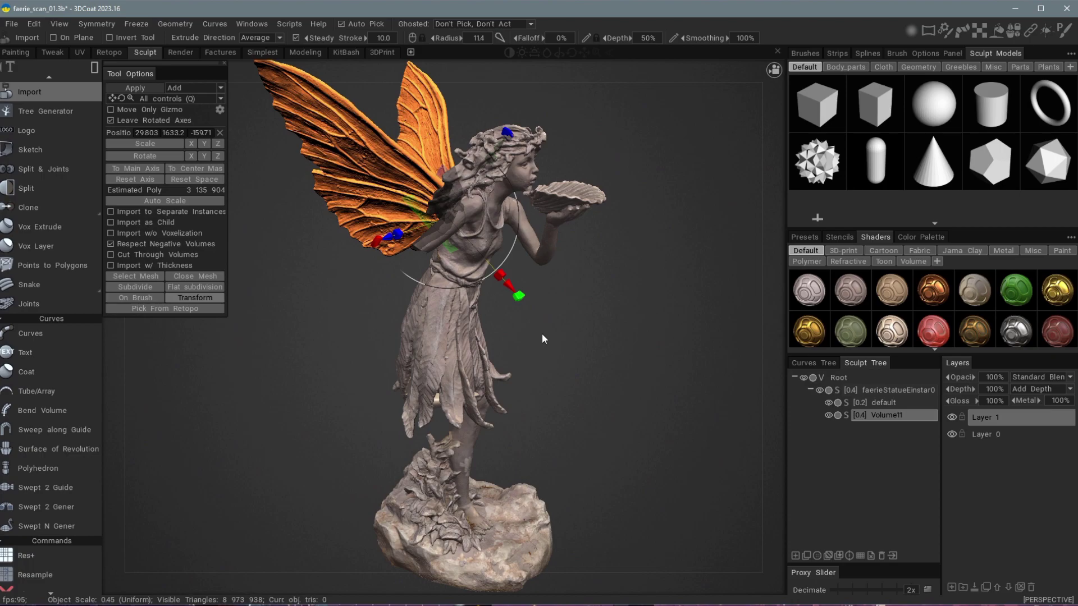
pyautogui.press('Return')
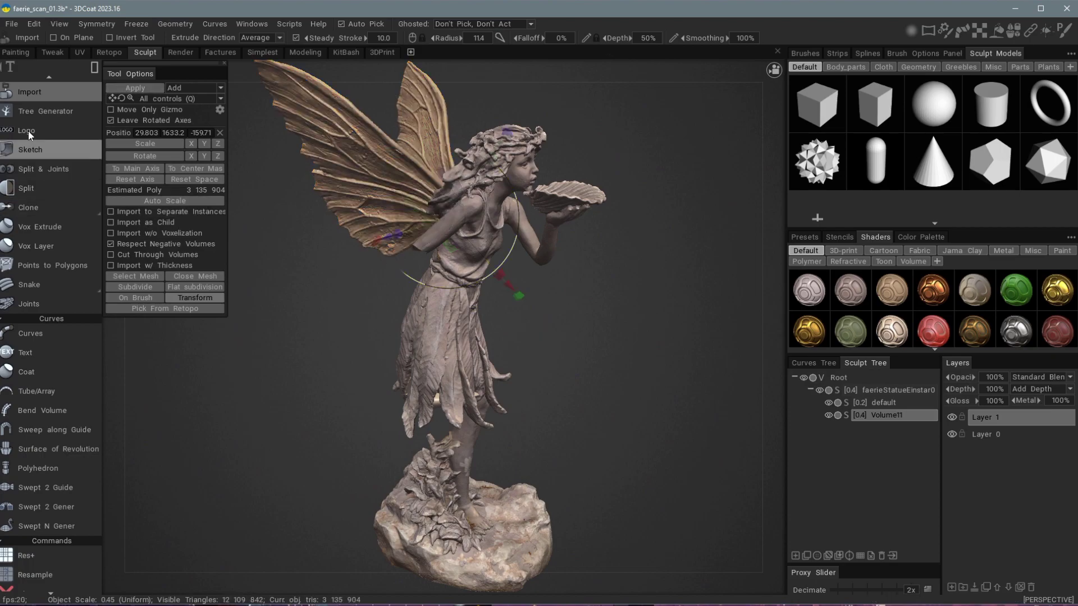
pyautogui.scroll(15, 28, 130)
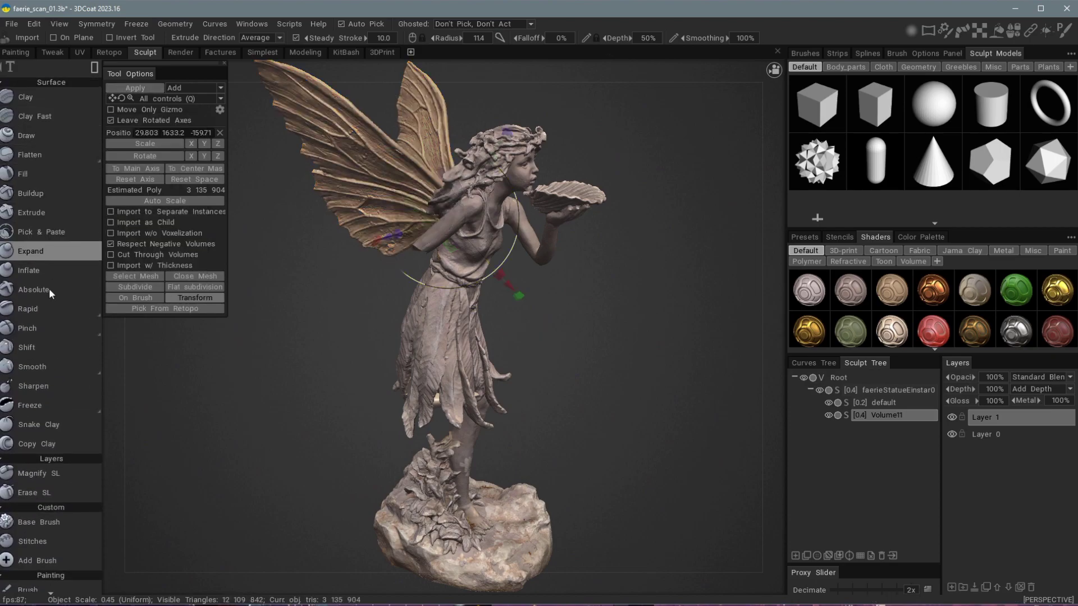
pyautogui.click(55, 364)
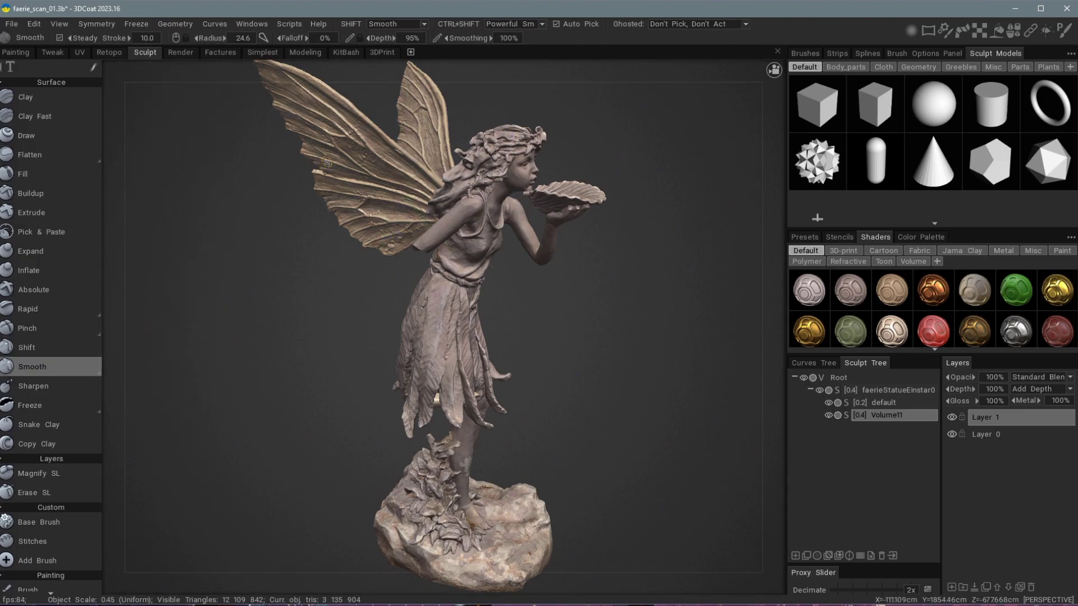
pyautogui.moveTo(326, 163)
pyautogui.keyDown('alt'); pyautogui.mouseDown()
pyautogui.moveTo(427, 291)
pyautogui.moveTo(439, 285)
pyautogui.moveTo(416, 235)
pyautogui.moveTo(491, 249)
pyautogui.moveTo(471, 275)
pyautogui.moveTo(473, 253)
pyautogui.moveTo(514, 246)
pyautogui.mouseUp(); pyautogui.keyUp('alt')
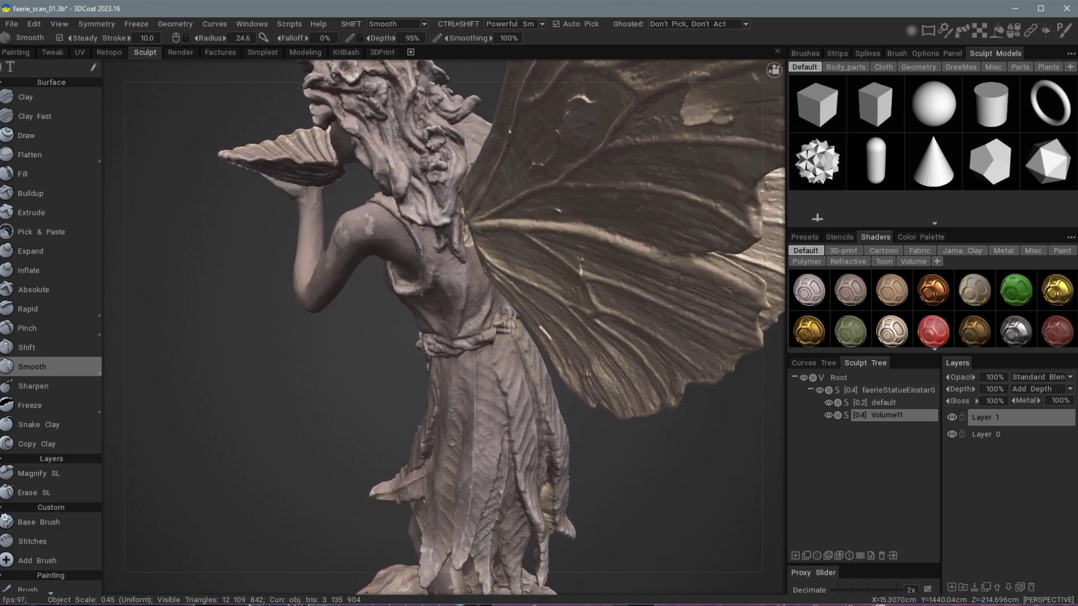
# - Use Merge With (move to)... on Volume11 in the Sculpt Tree to move it into default
pyautogui.rightClick(894, 415)
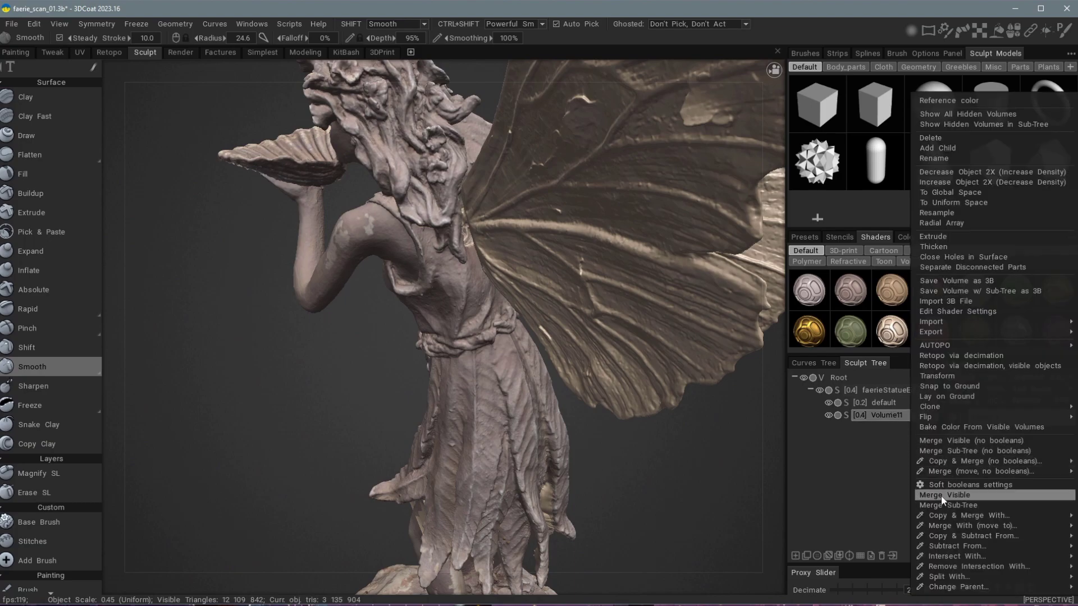
pyautogui.moveTo(940, 524)
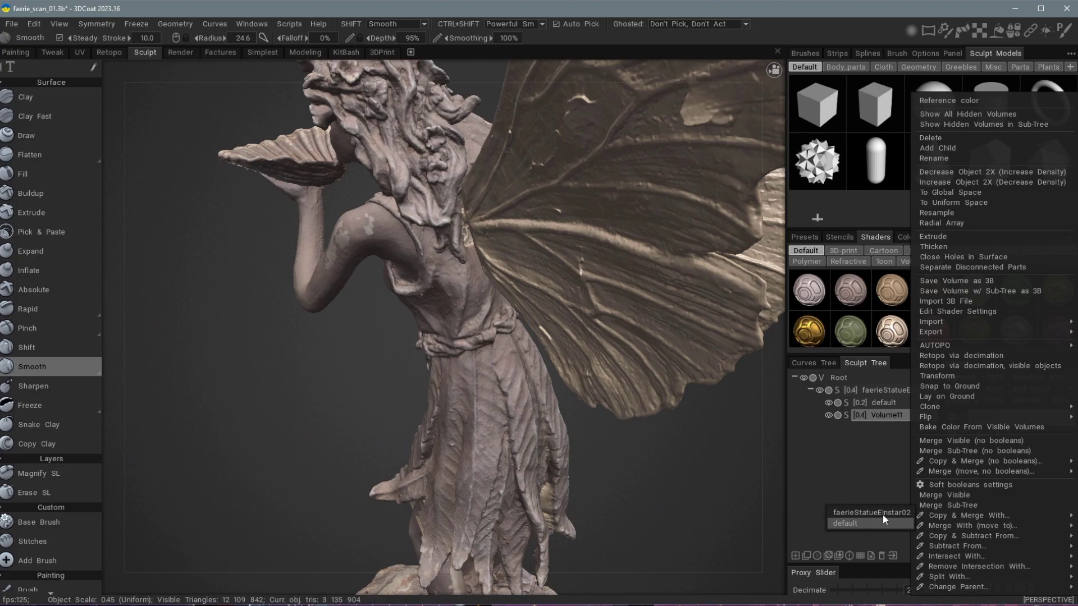
pyautogui.click(881, 522)
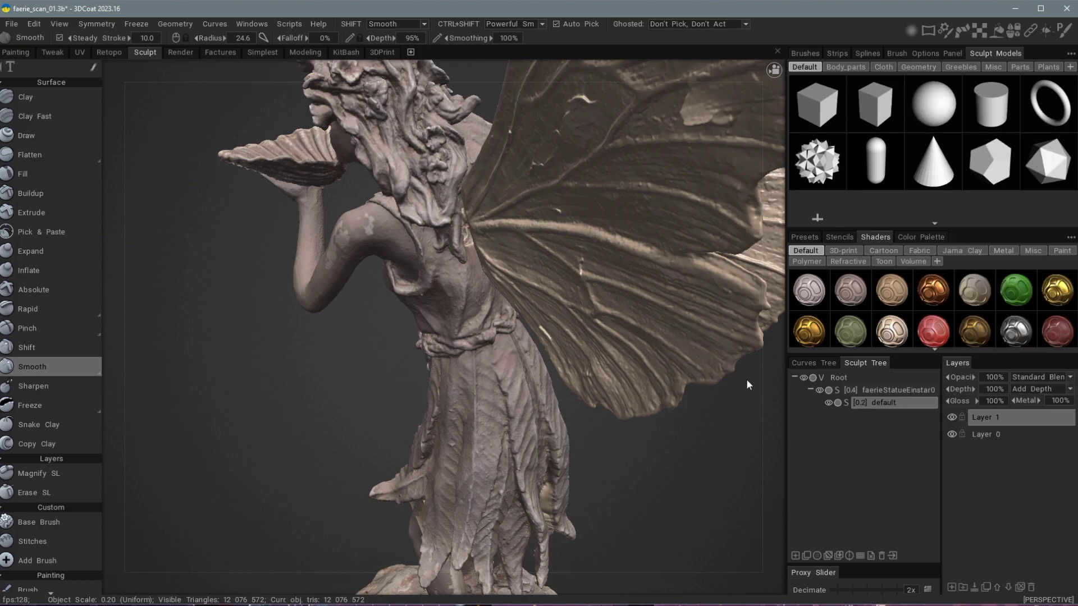
pyautogui.keyDown('alt'); pyautogui.moveTo(651, 307); pyautogui.dragTo(614, 310); pyautogui.keyUp('alt')
pyautogui.scroll(4, 513, 238)
pyautogui.scroll(4, 565, 285)
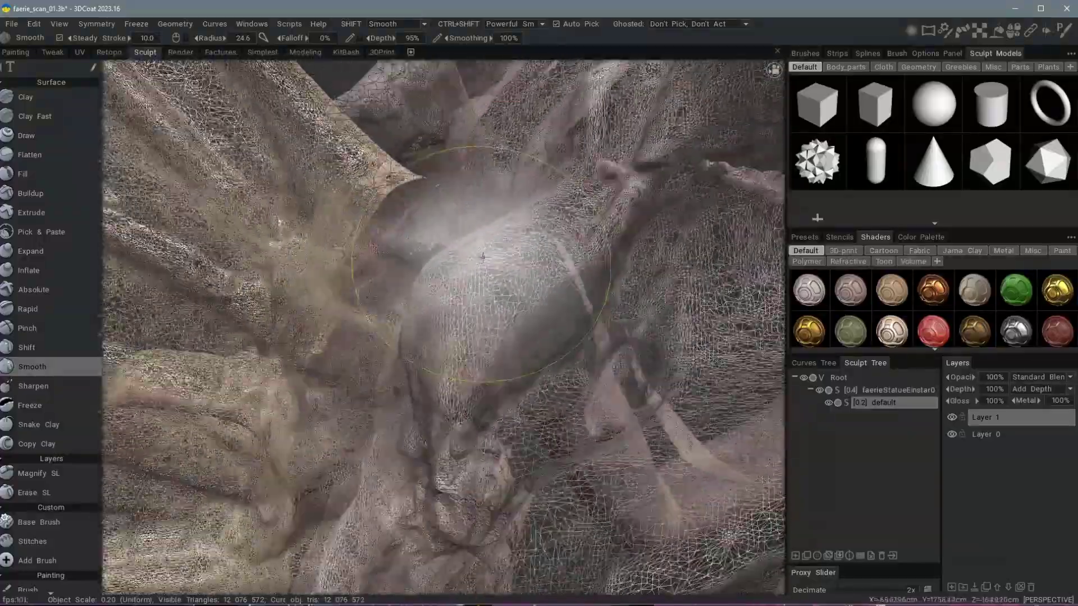
pyautogui.moveTo(482, 257); pyautogui.dragTo(474, 261, button='middle')
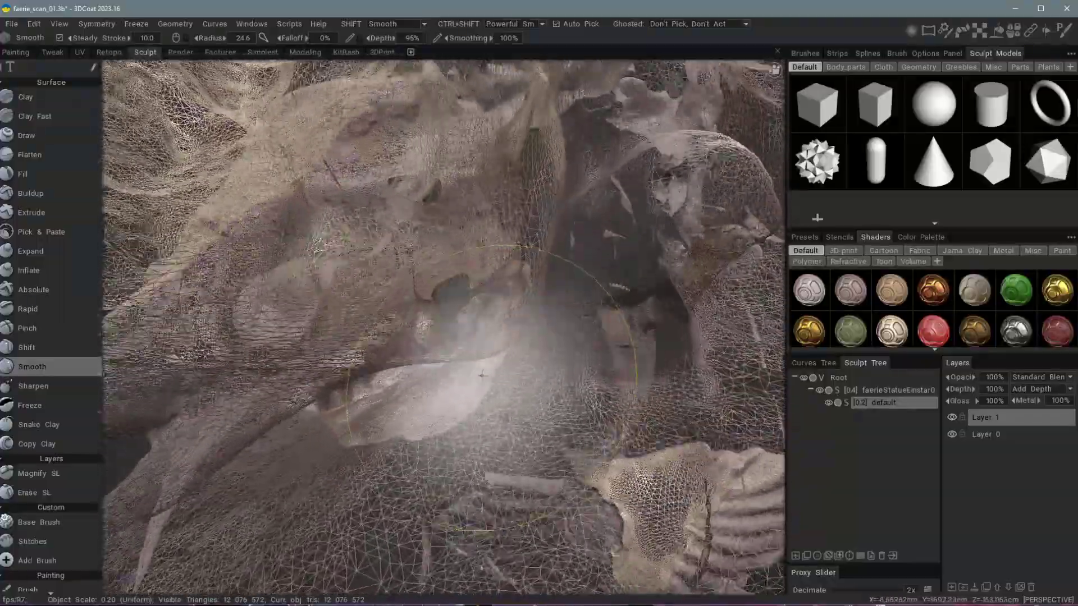
pyautogui.moveTo(483, 376); pyautogui.dragTo(492, 338, button='middle')
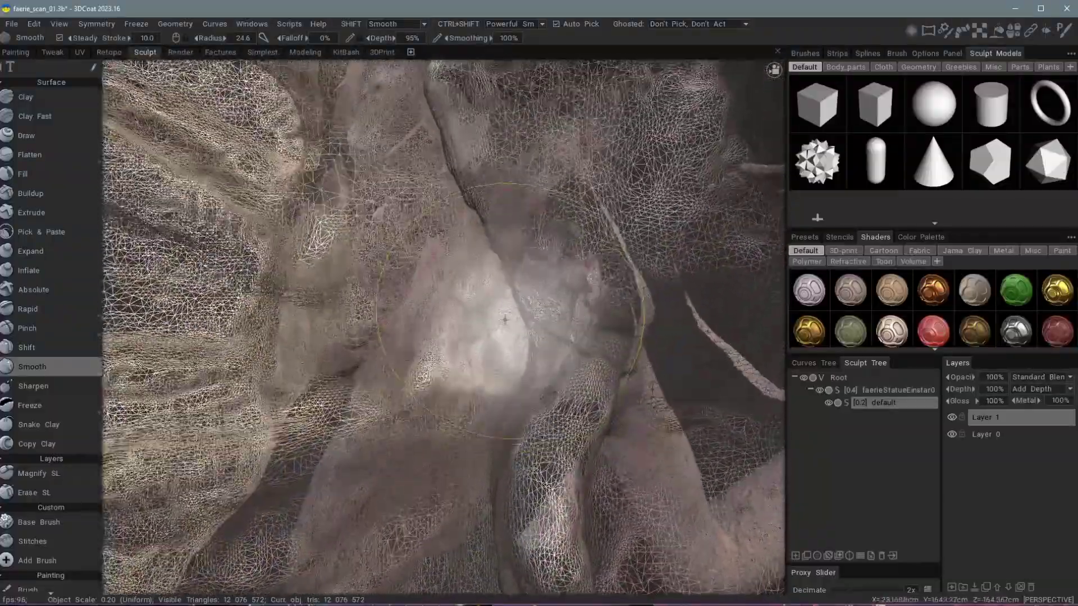
pyautogui.moveTo(504, 319); pyautogui.dragTo(492, 305, button='middle')
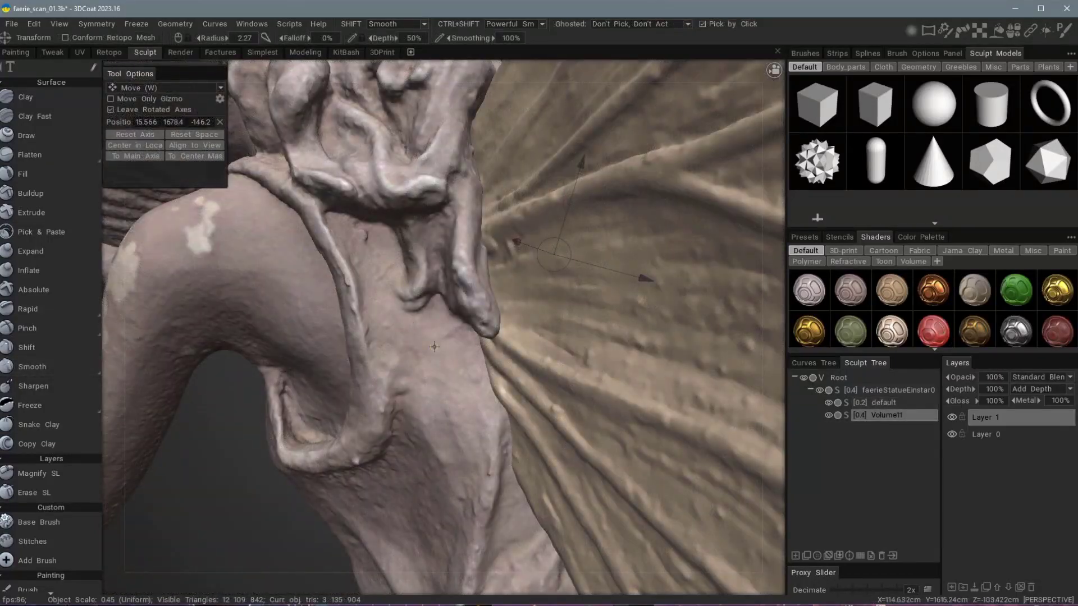
# - Merge Volume11 into default, leaving one voxel object of 14,792,236 triangles
pyautogui.moveTo(503, 335)
pyautogui.mouseDown(button='middle')
pyautogui.moveTo(500, 324)
pyautogui.moveTo(756, 403)
pyautogui.mouseUp(button='middle')
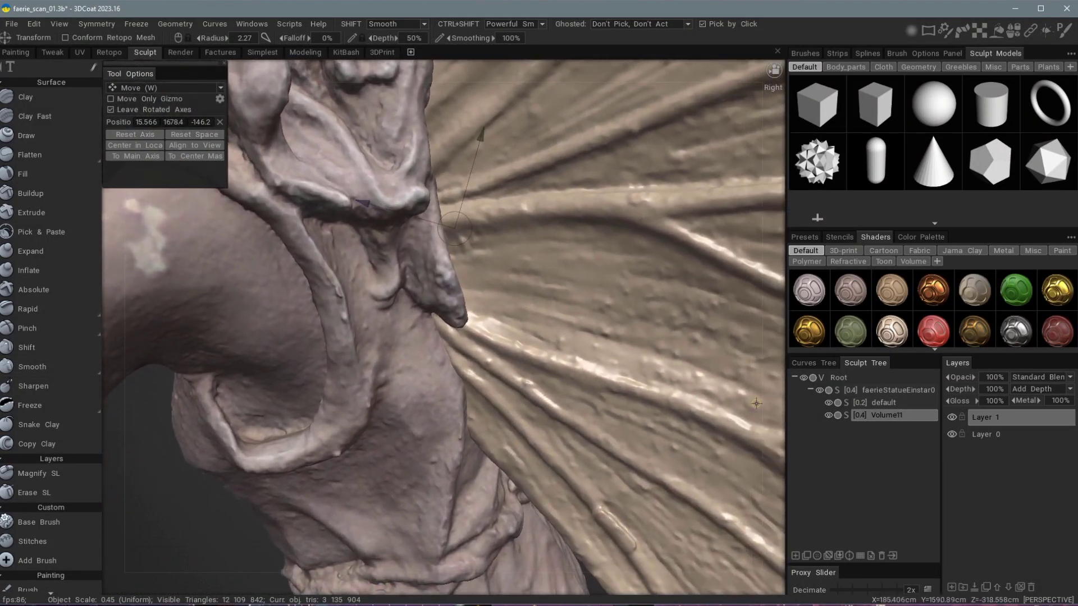
pyautogui.rightClick(900, 415)
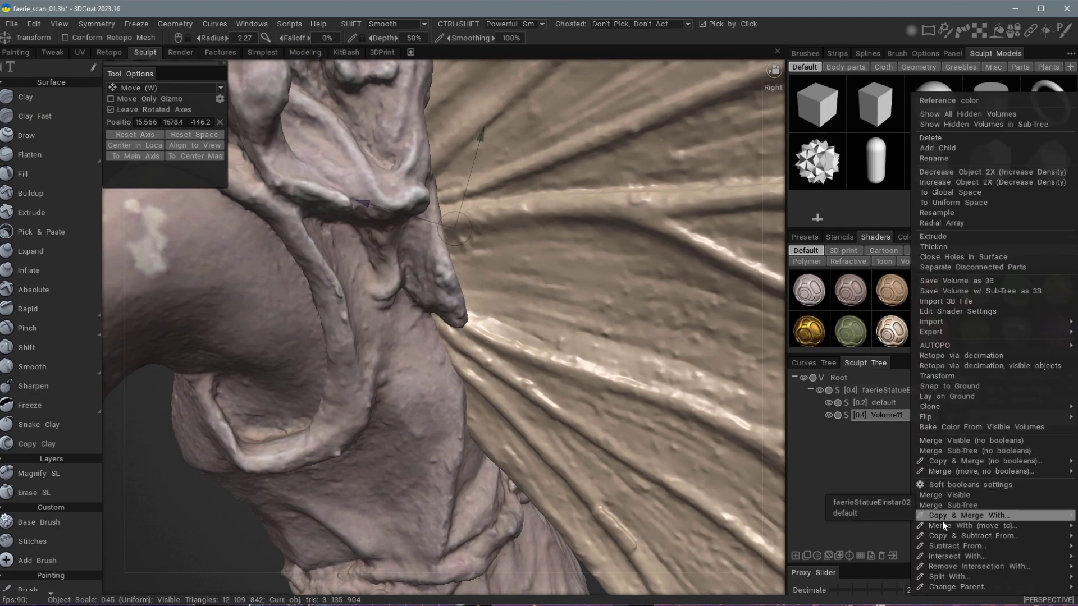
pyautogui.moveTo(946, 527)
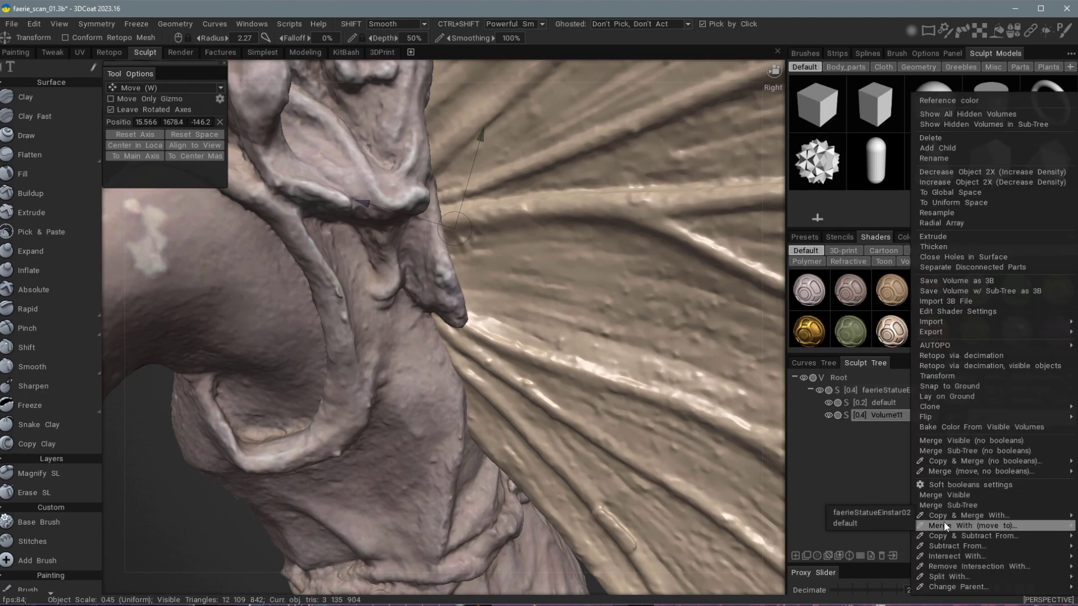
pyautogui.click(845, 523)
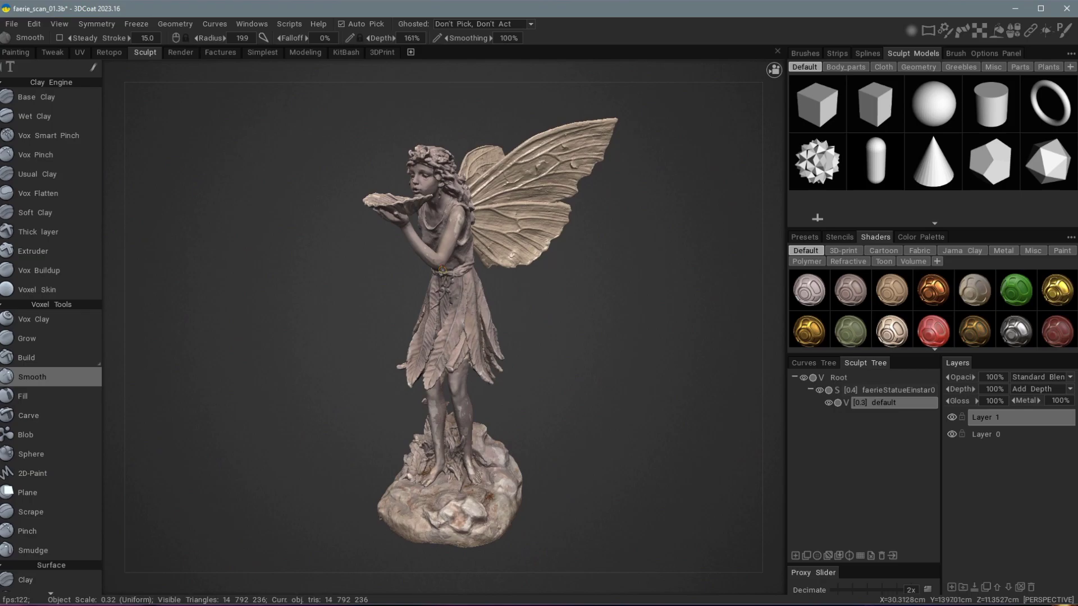
pyautogui.press('KP_3')
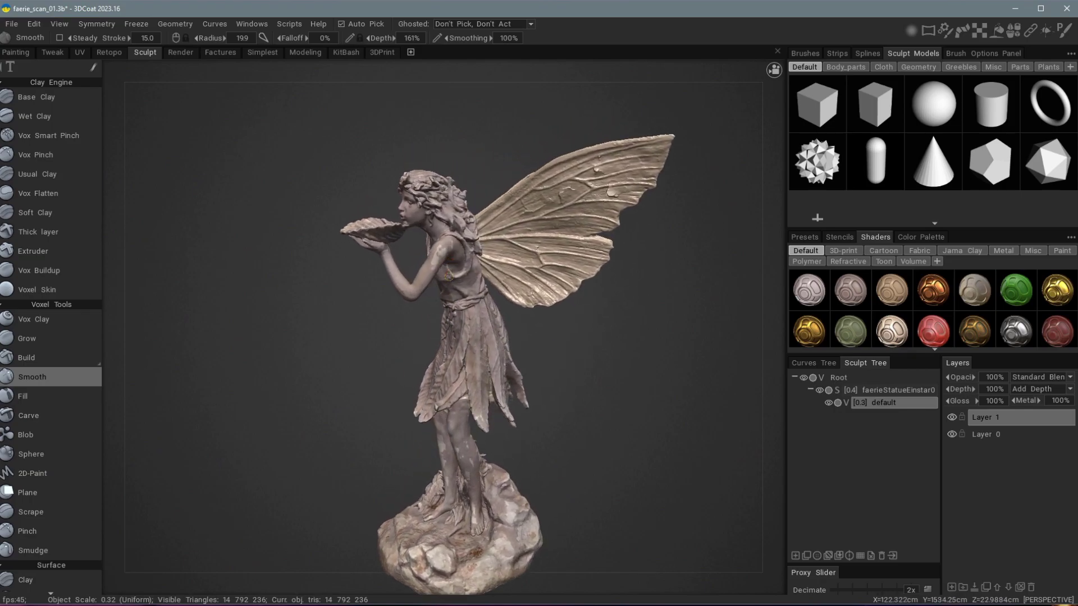
pyautogui.scroll(5, 494, 247)
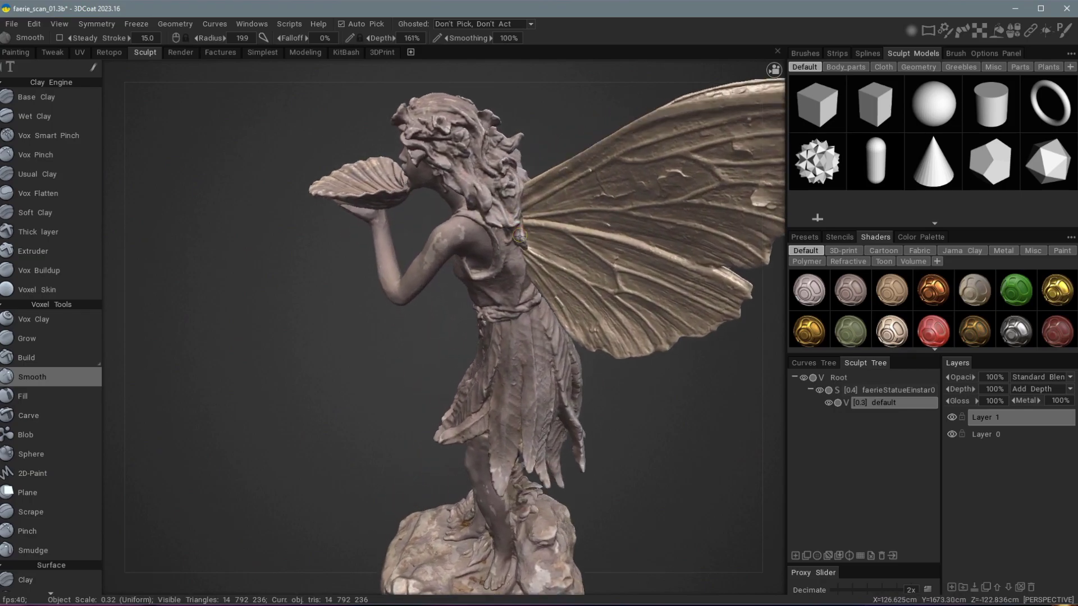
pyautogui.scroll(3, 550, 281)
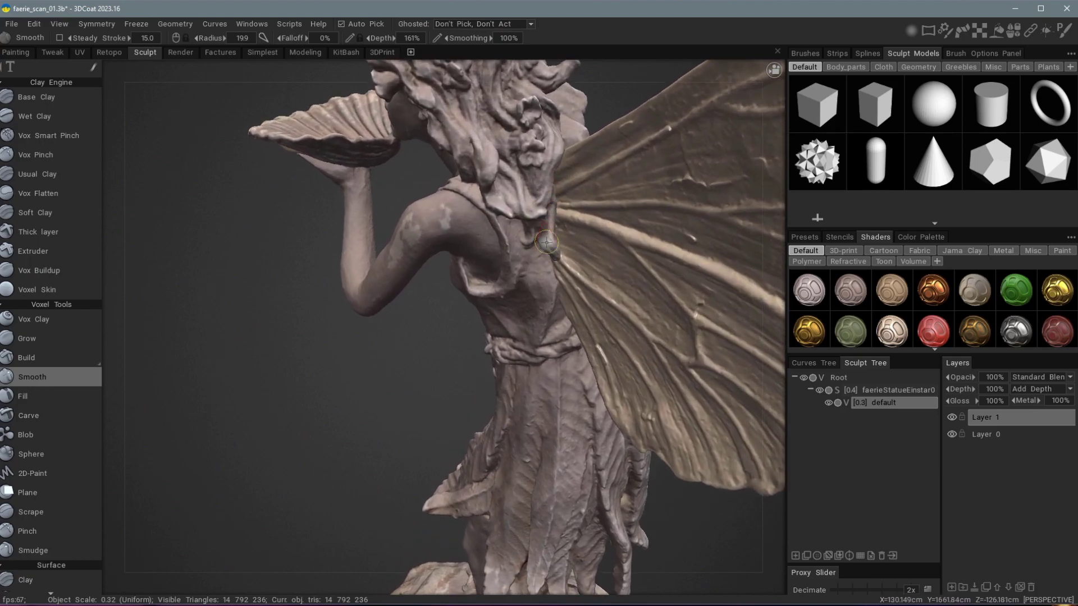
pyautogui.scroll(-5, 565, 303)
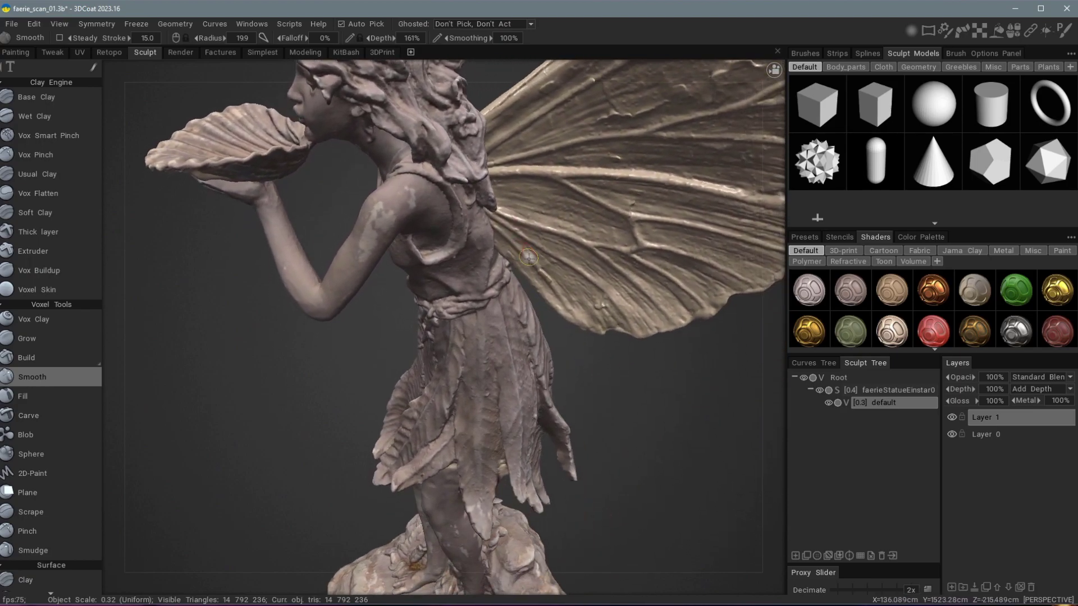
pyautogui.moveTo(729, 393); pyautogui.dragTo(511, 291)
pyautogui.moveTo(533, 236); pyautogui.dragTo(536, 317)
pyautogui.scroll(3, 539, 343)
pyautogui.scroll(-3, 538, 344)
pyautogui.scroll(2, 536, 380)
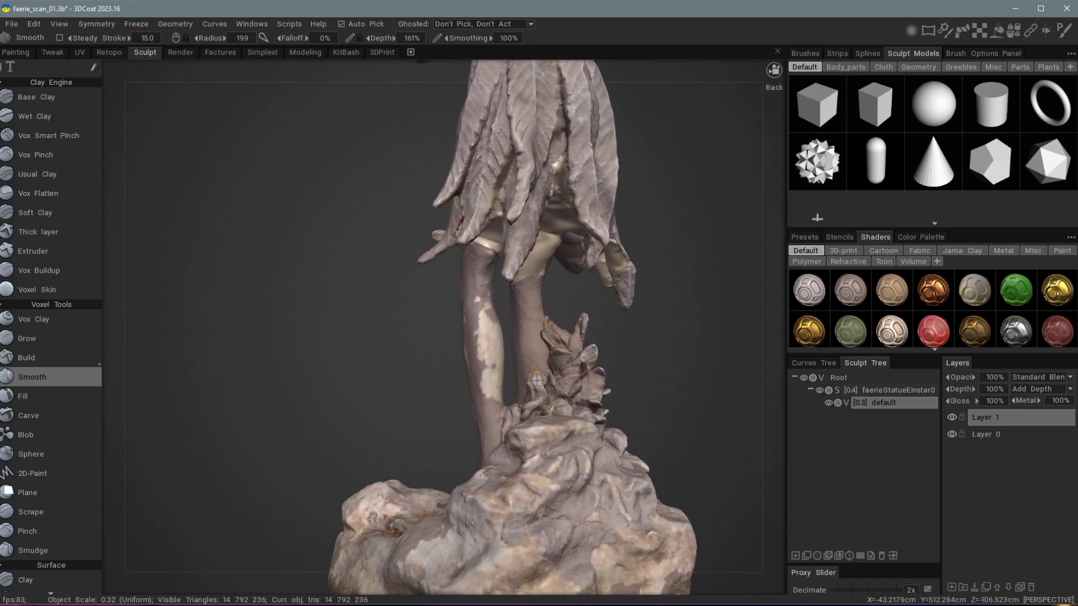
pyautogui.moveTo(524, 387); pyautogui.dragTo(457, 278)
pyautogui.scroll(2, 547, 330)
pyautogui.scroll(-2, 547, 330)
pyautogui.scroll(2, 540, 400)
pyautogui.moveTo(533, 332); pyautogui.dragTo(508, 323)
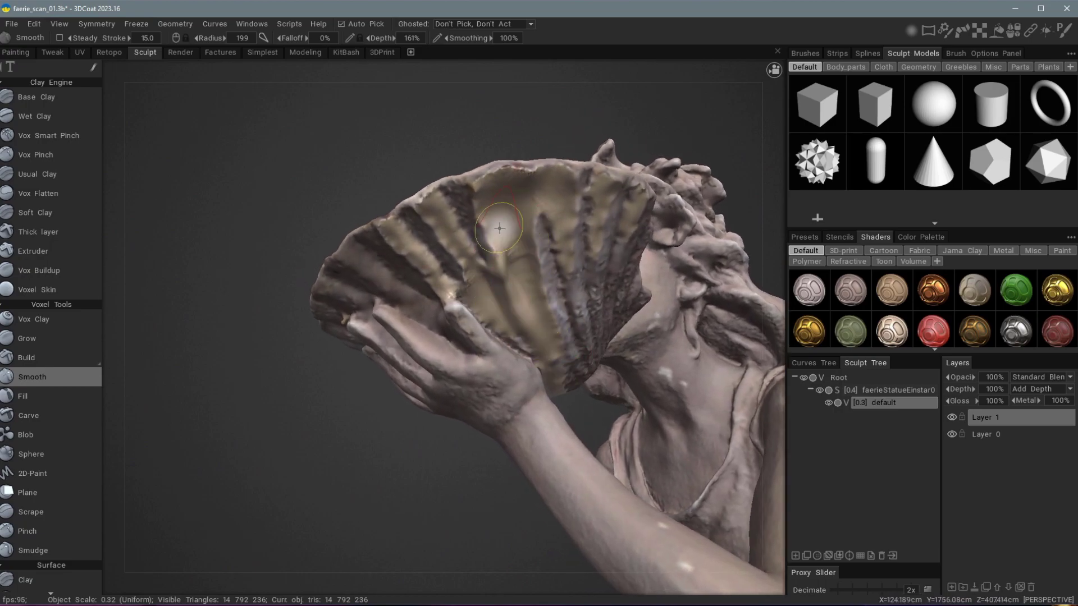
pyautogui.moveTo(492, 242); pyautogui.dragTo(561, 219)
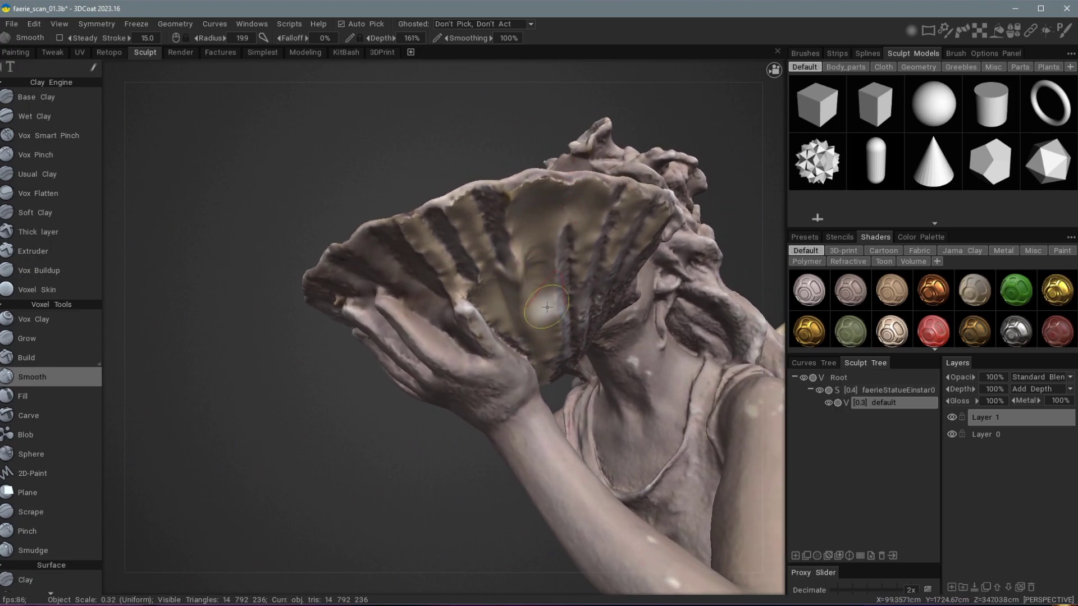
pyautogui.moveTo(547, 307)
pyautogui.mouseDown()
pyautogui.moveTo(504, 323)
pyautogui.moveTo(612, 252)
pyautogui.moveTo(581, 283)
pyautogui.moveTo(493, 317)
pyautogui.moveTo(513, 259)
pyautogui.moveTo(509, 278)
pyautogui.moveTo(490, 287)
pyautogui.moveTo(508, 365)
pyautogui.moveTo(479, 332)
pyautogui.moveTo(464, 362)
pyautogui.moveTo(495, 378)
pyautogui.mouseUp()
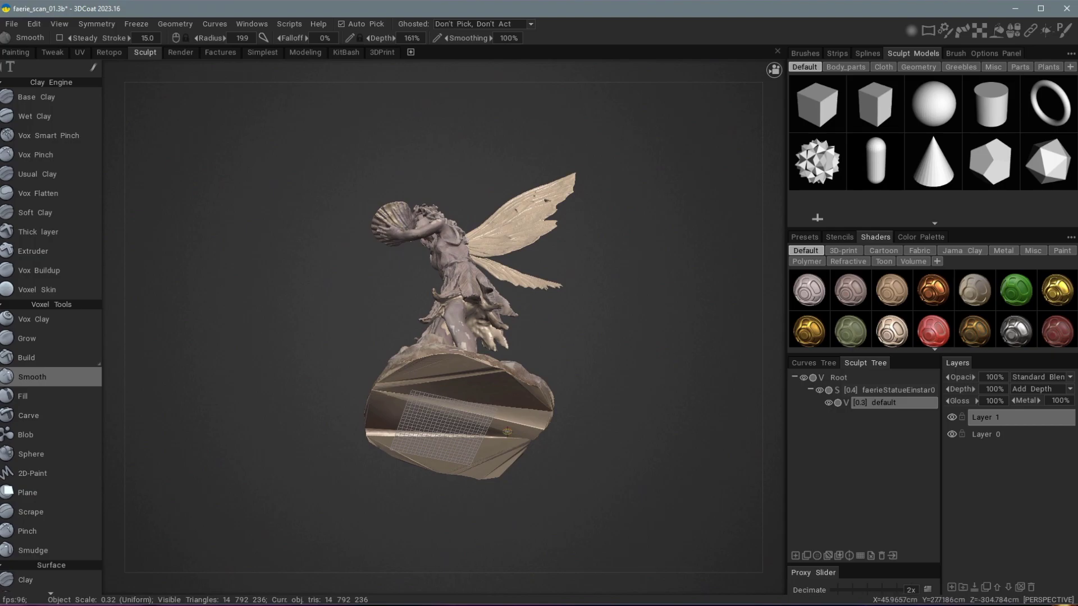
pyautogui.moveTo(507, 431); pyautogui.dragTo(512, 437)
pyautogui.moveTo(469, 388); pyautogui.dragTo(494, 334)
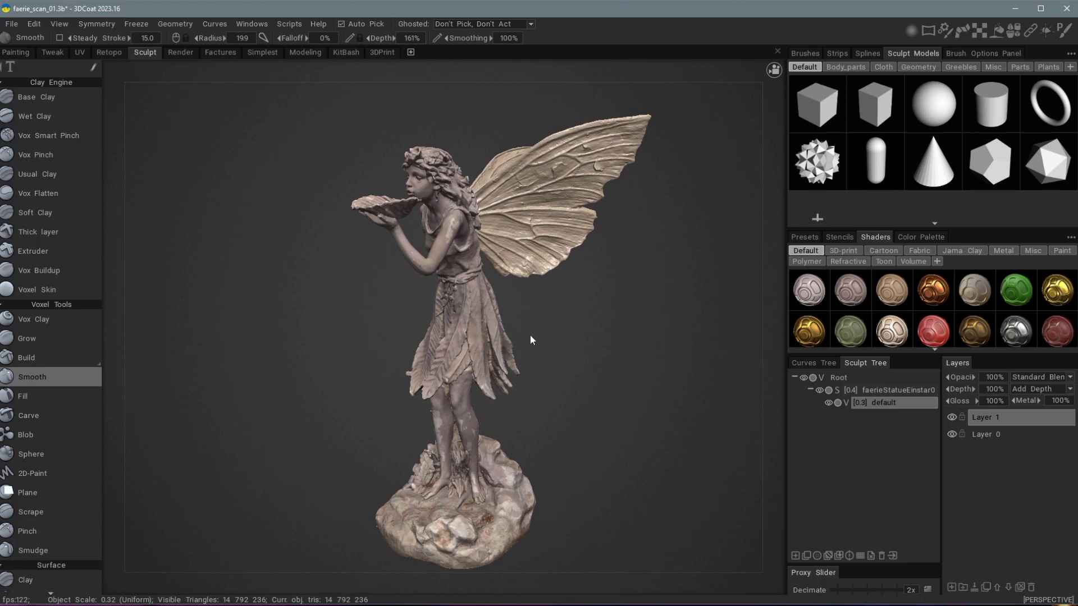
pyautogui.moveTo(530, 336); pyautogui.dragTo(528, 336)
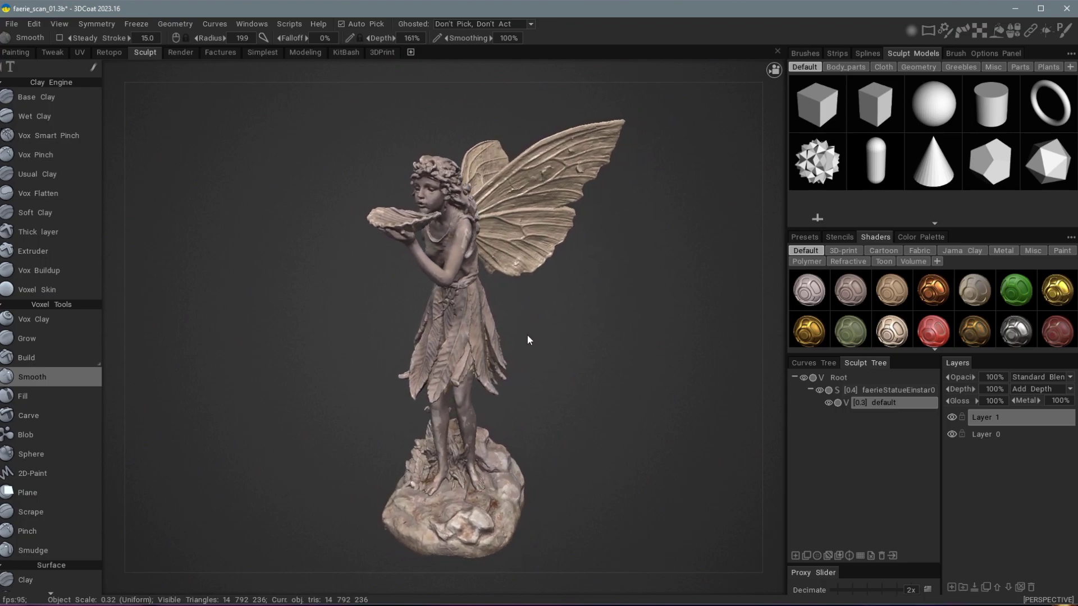